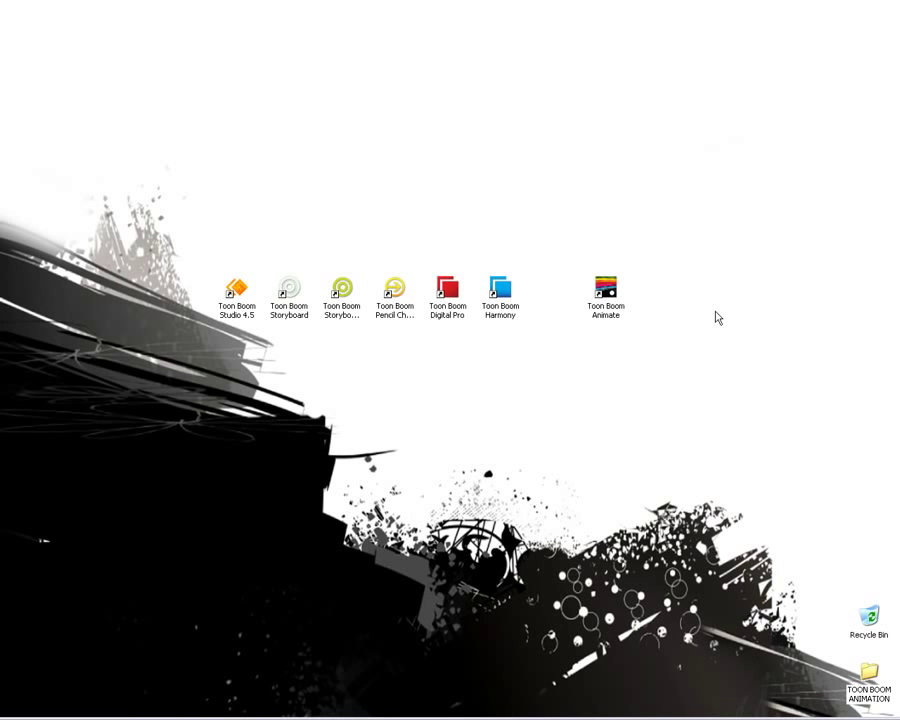
Launch Toon Boom Animate and create a new scene named Demo with the NTSC resolution
double_click(606, 290)
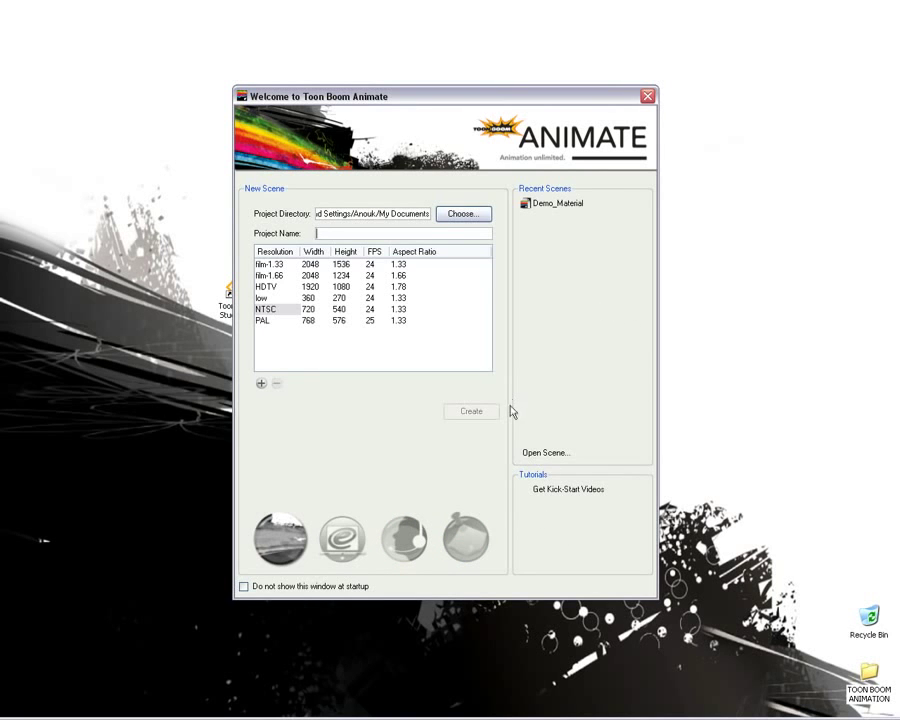
text(Demo)
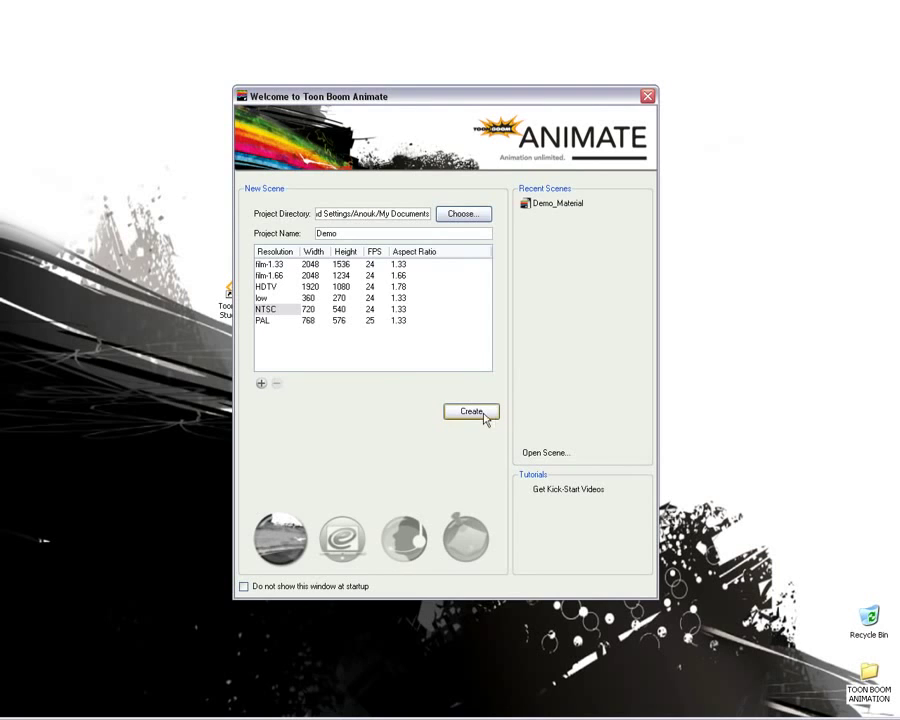
click(471, 412)
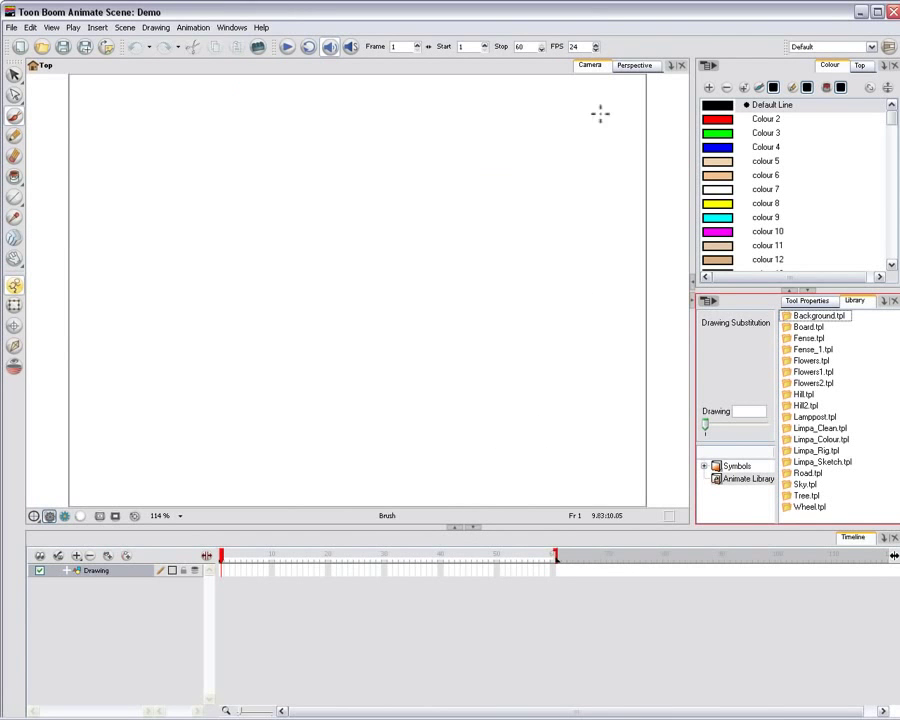
Try a custom layout with rearranged Camera and Top views and a floating Tools toolbar, and restore the default workspace
drag(593, 68, 300, 497)
drag(866, 70, 626, 89)
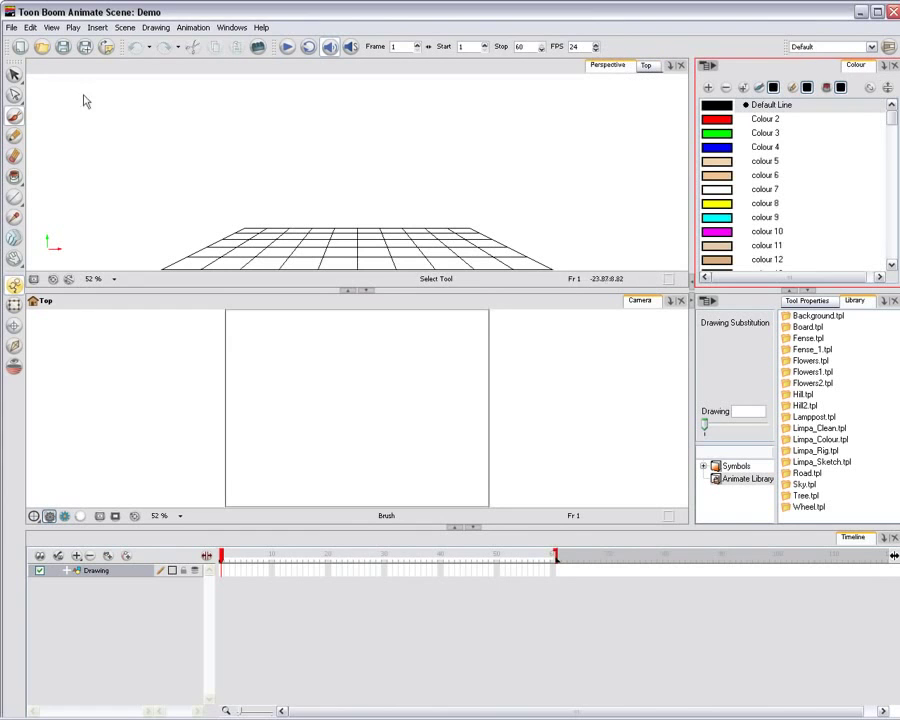
drag(14, 62, 412, 154)
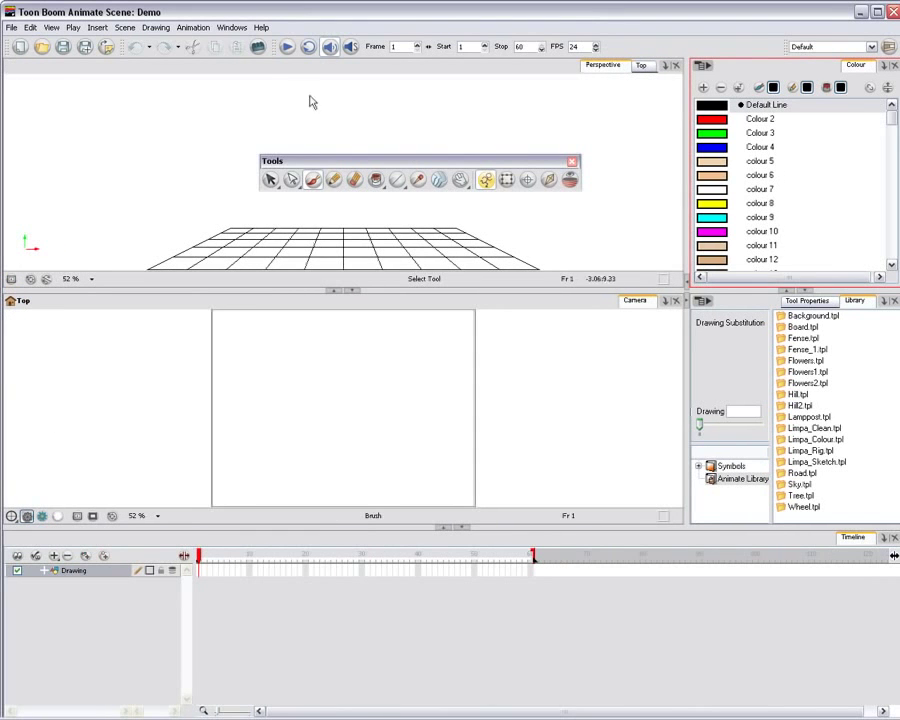
click(233, 27)
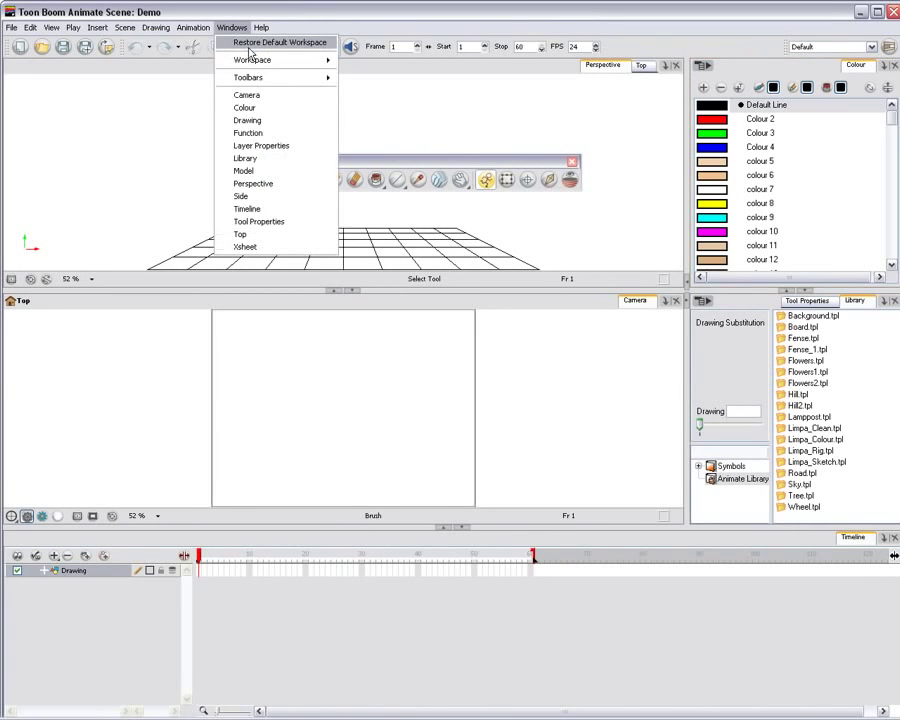
click(327, 44)
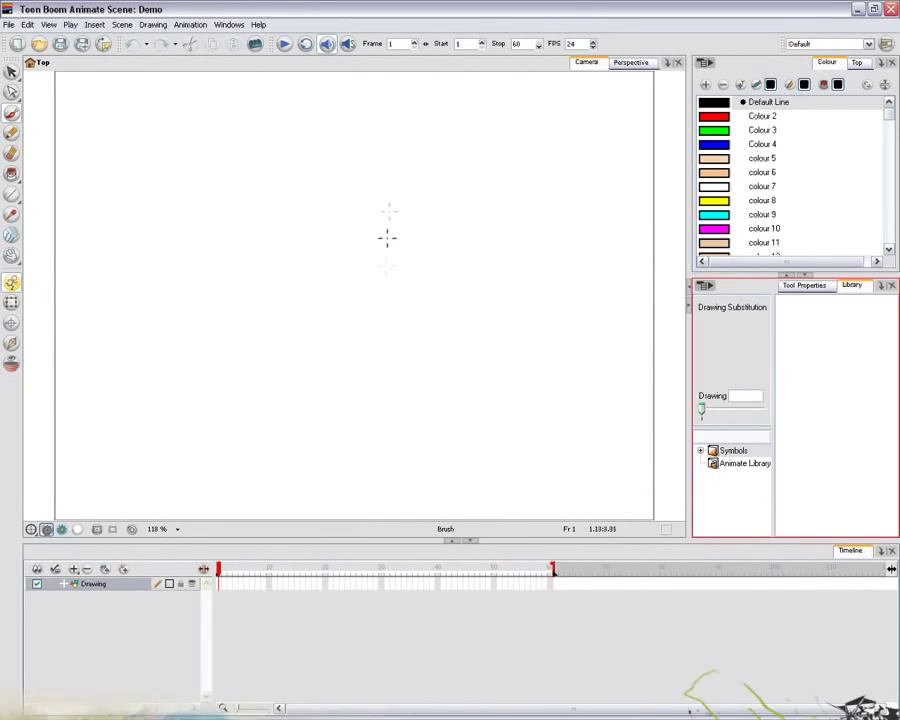
Show the Animate Library templates as thumbnails and place the Limpa_Sketch template in the Camera view
click(745, 463)
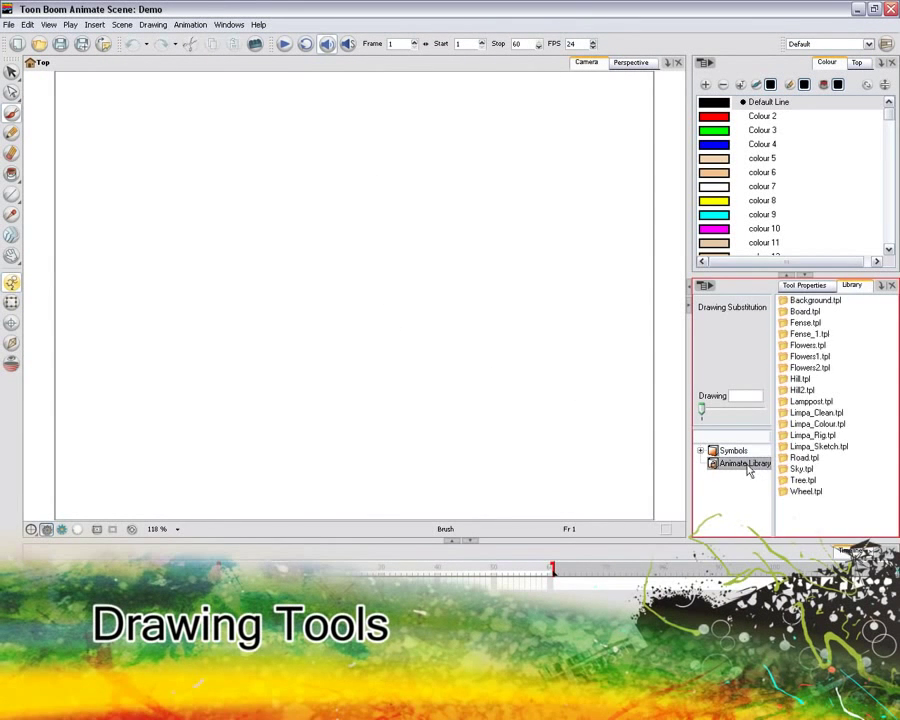
right_click(878, 384)
mouse_move(822, 390)
click(737, 409)
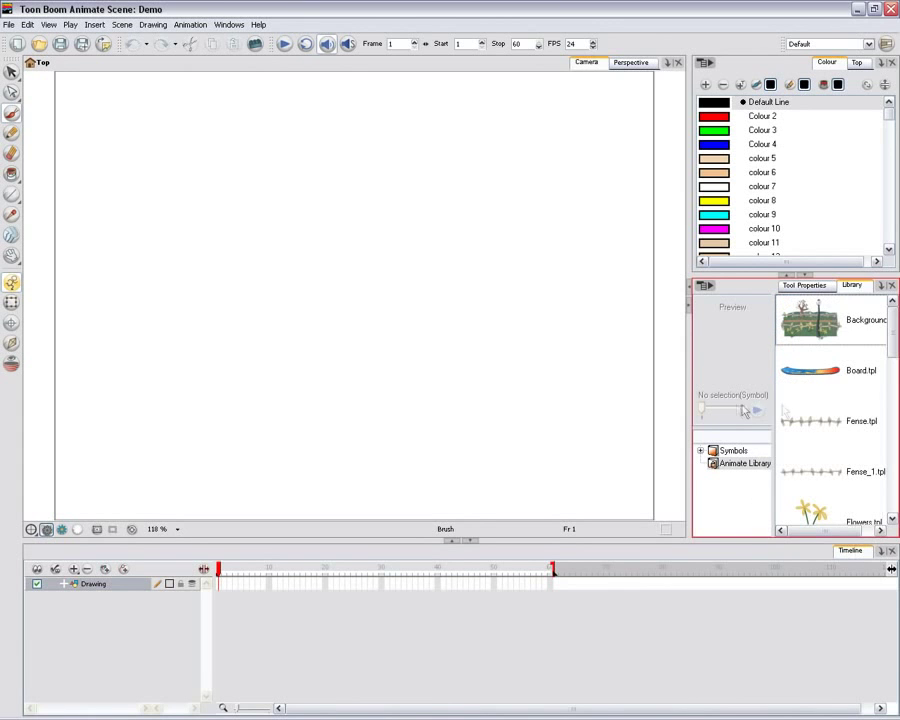
drag(893, 334, 896, 453)
mouse_move(825, 458)
mouse_down()
mouse_move(261, 241)
mouse_move(237, 253)
mouse_up()
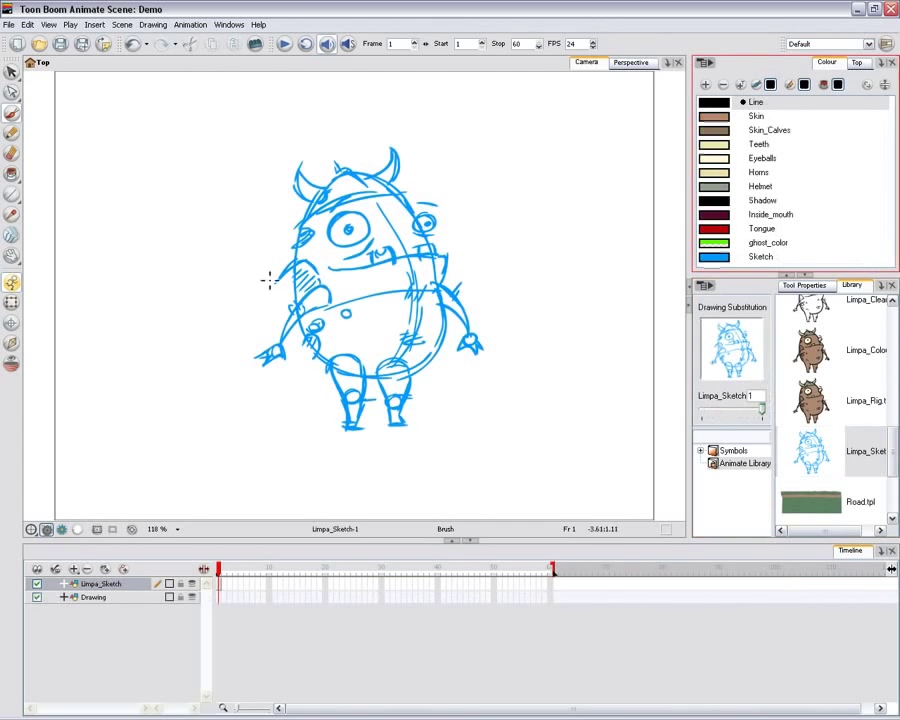
Set the Brush tool's tip to the round shape
click(805, 285)
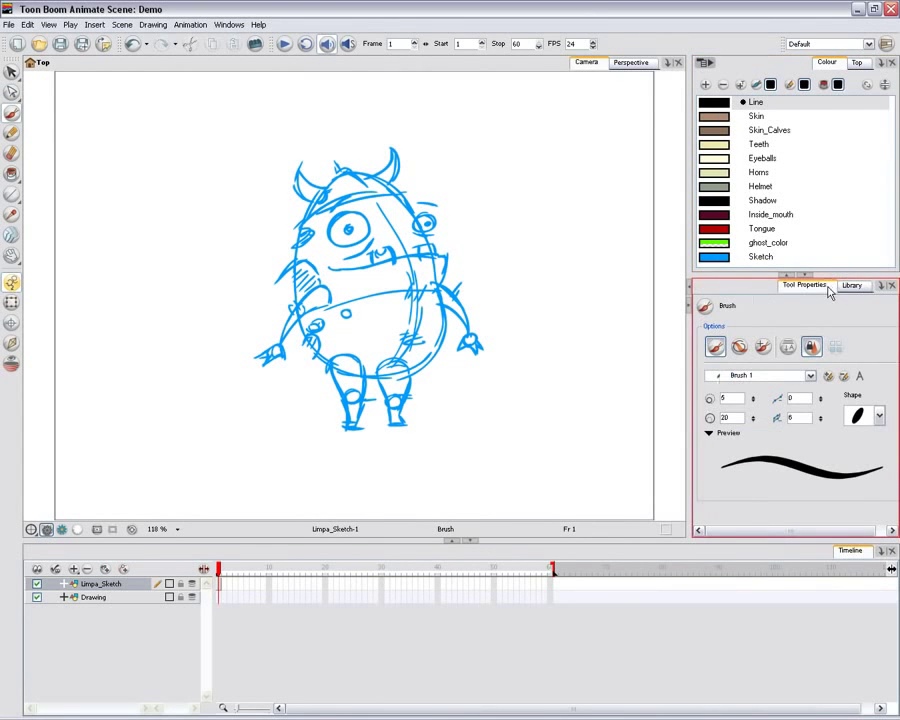
click(880, 416)
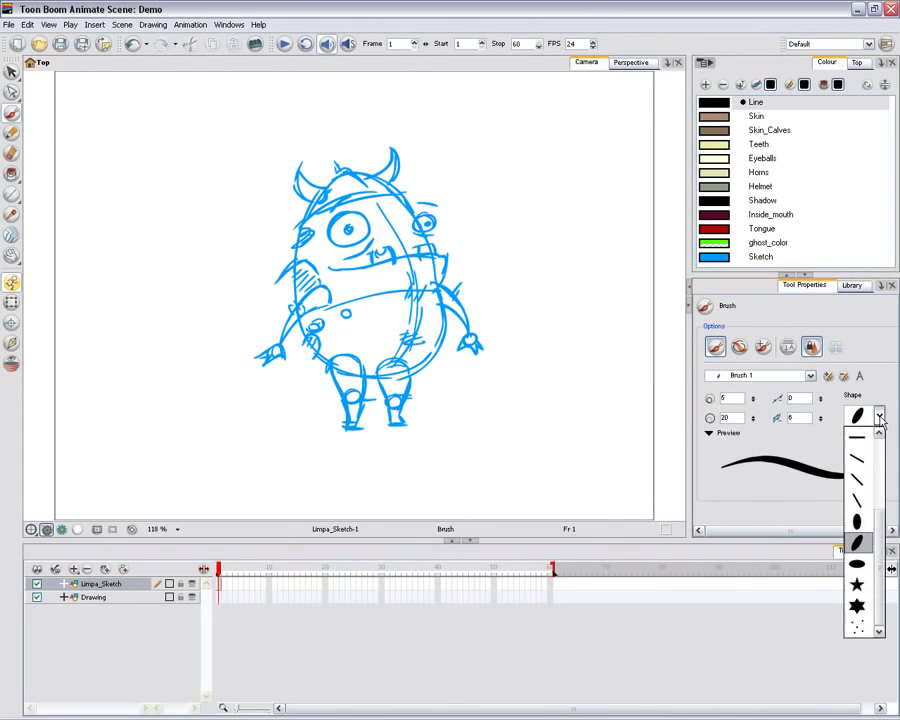
drag(881, 591, 879, 543)
click(856, 437)
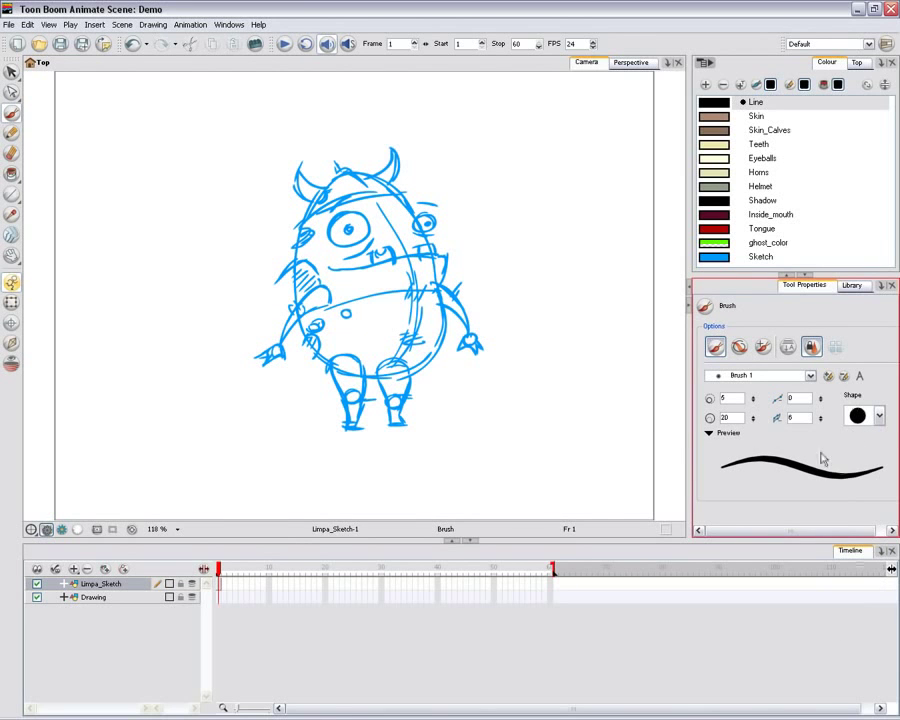
Move the Drawing layer above the Limpa_Sketch layer in the timeline
scroll(494, 176, up, 4)
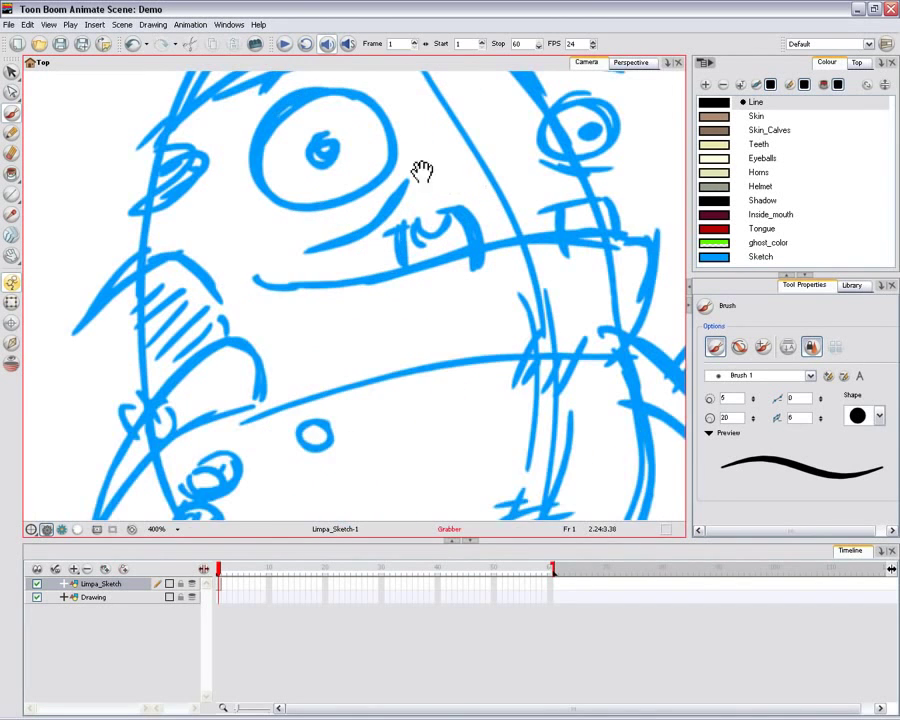
drag(422, 170, 410, 242)
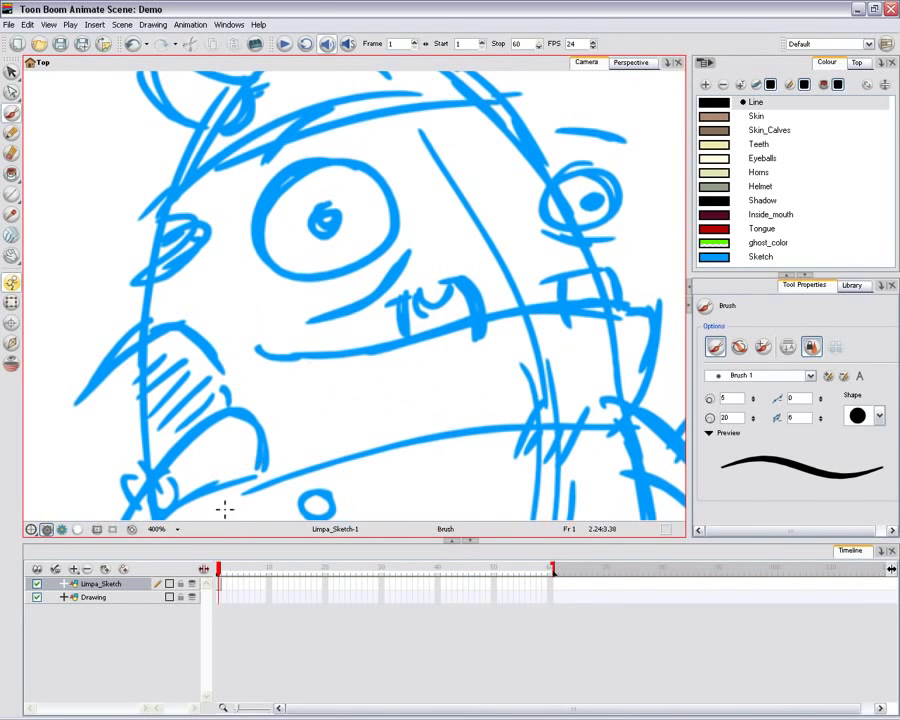
click(150, 597)
drag(150, 597, 150, 588)
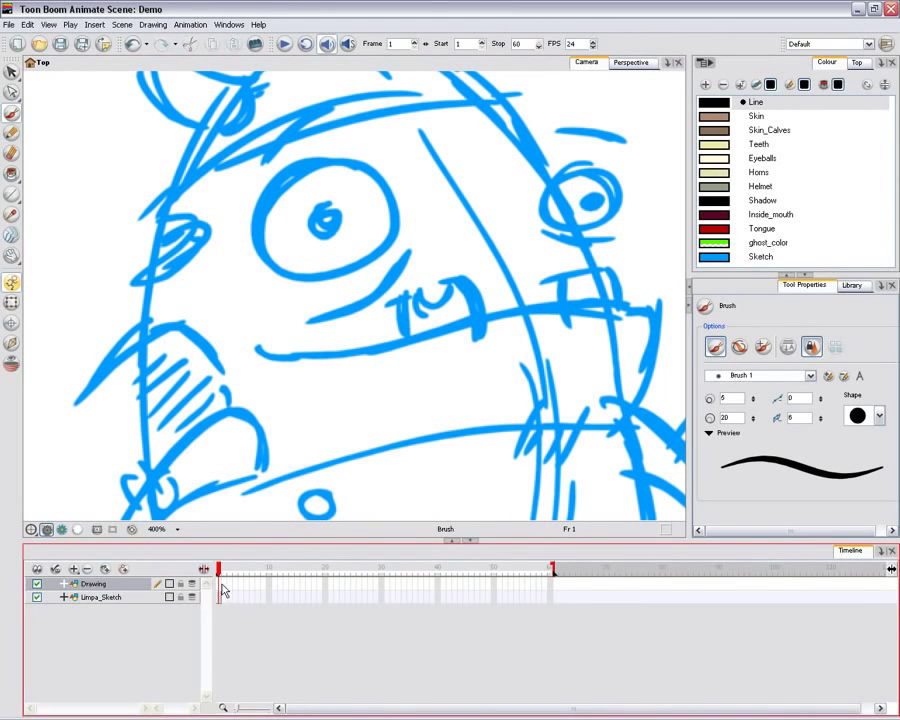
Trace the character's head outline and right-hand horn over the blue sketch with black Line brush strokes on the Drawing layer
drag(311, 127, 449, 197)
drag(449, 152, 263, 508)
mouse_move(476, 220)
mouse_down()
mouse_move(372, 288)
mouse_move(565, 381)
mouse_move(567, 287)
mouse_move(493, 232)
mouse_up()
key(shift+x)
mouse_move(220, 324)
mouse_down()
mouse_move(210, 306)
mouse_move(505, 277)
mouse_up()
mouse_move(281, 291)
mouse_down()
mouse_move(297, 184)
mouse_move(283, 159)
mouse_move(332, 207)
mouse_move(336, 295)
mouse_up()
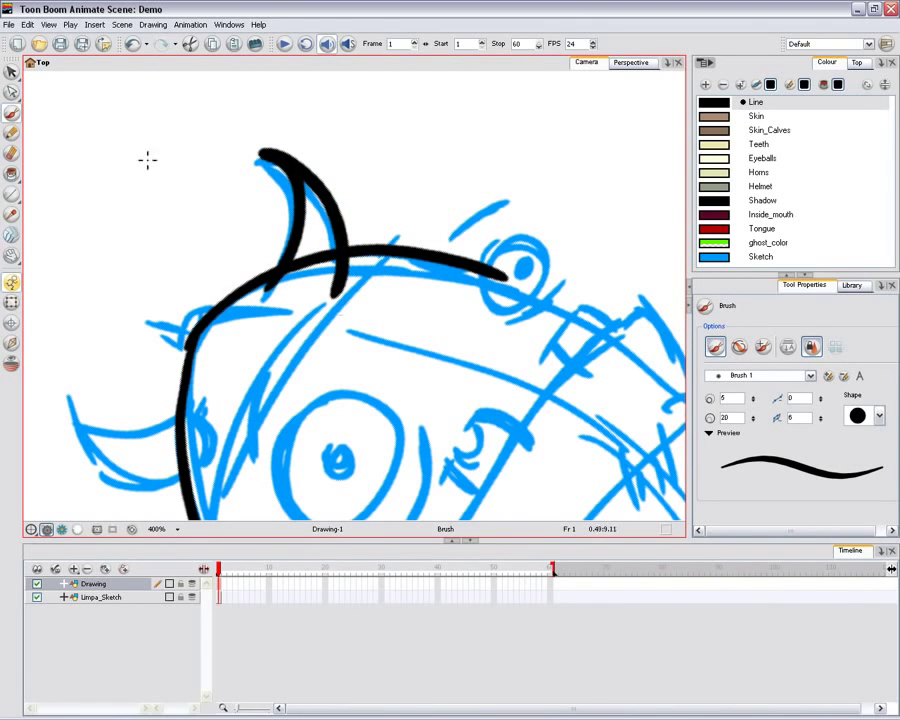
Cut off and delete the two horn line ends that overshoot the head outline with the Cutter tool
drag(14, 76, 58, 91)
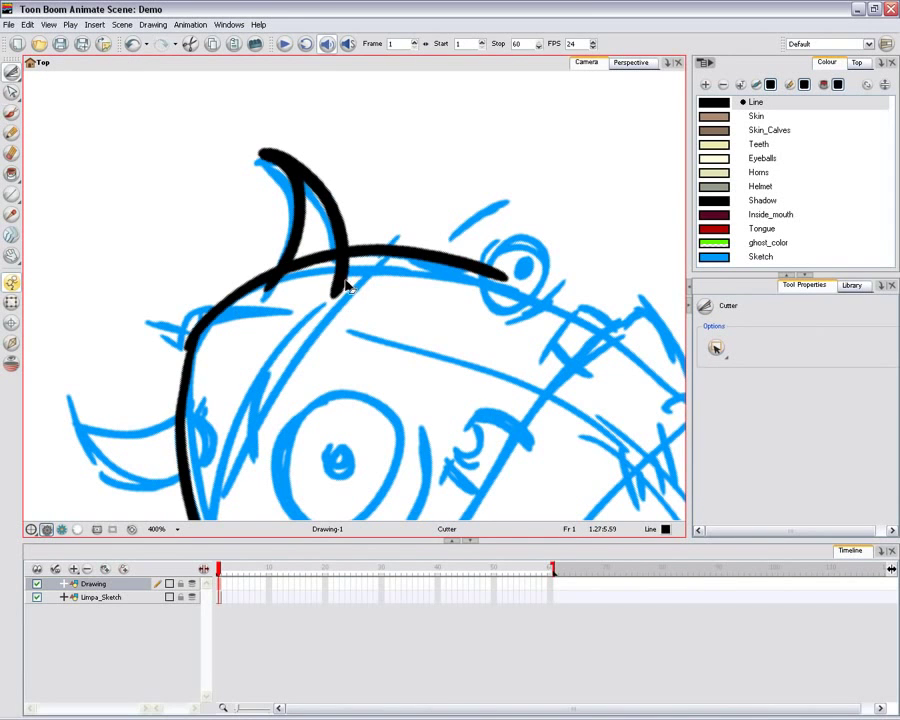
drag(347, 285, 351, 287)
key(Delete)
drag(266, 287, 275, 295)
key(Delete)
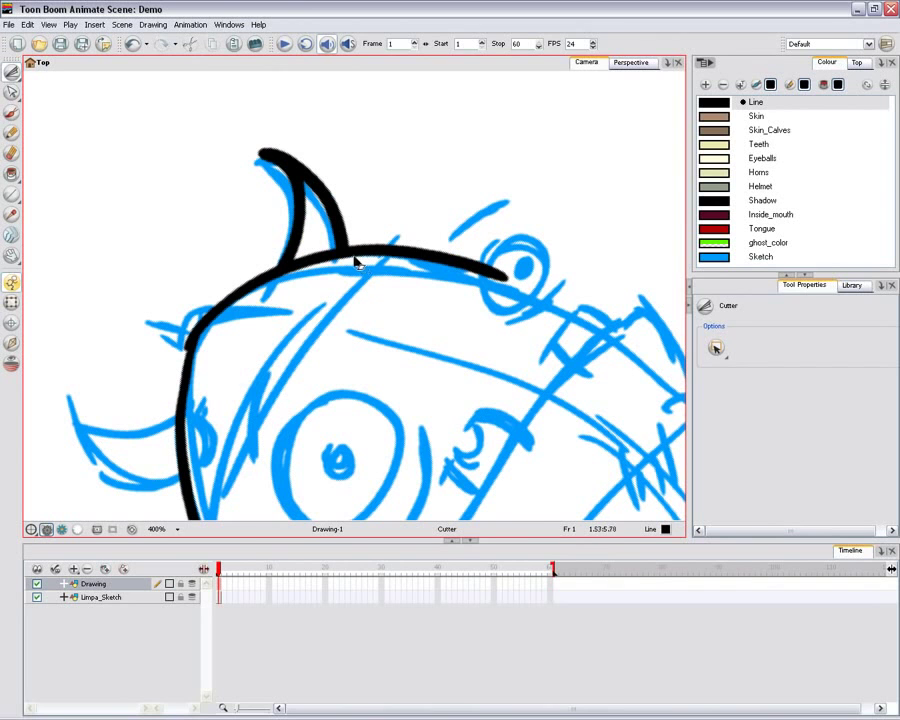
Reshape the horn's tip and inner curve into a sharper point with the Contour Editor
click(11, 92)
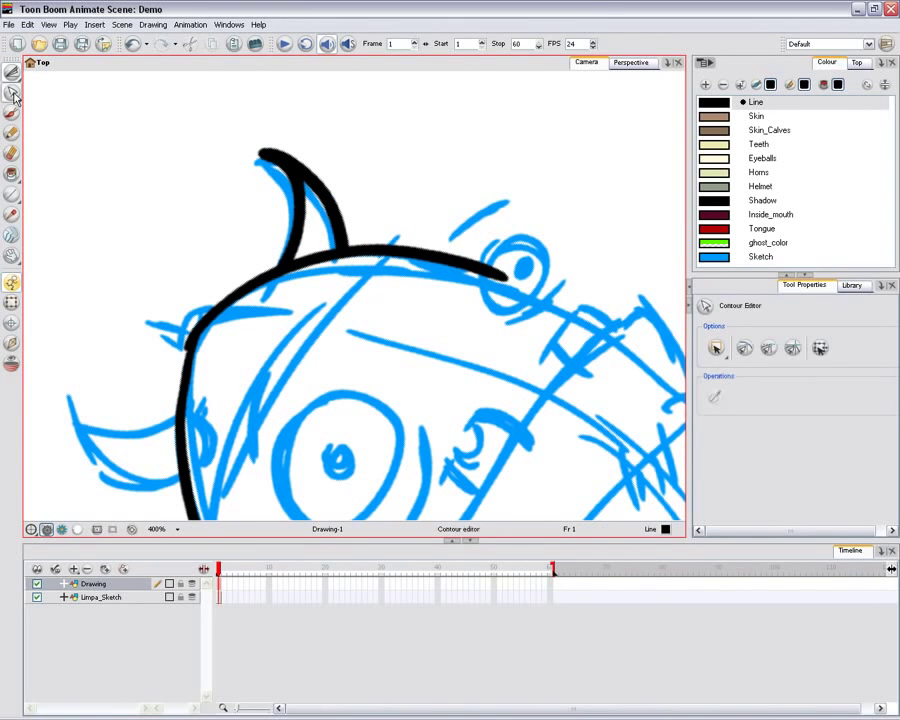
drag(295, 159, 396, 287)
key(2)
click(333, 238)
mouse_move(300, 236)
mouse_down()
mouse_move(255, 227)
mouse_move(285, 228)
mouse_up()
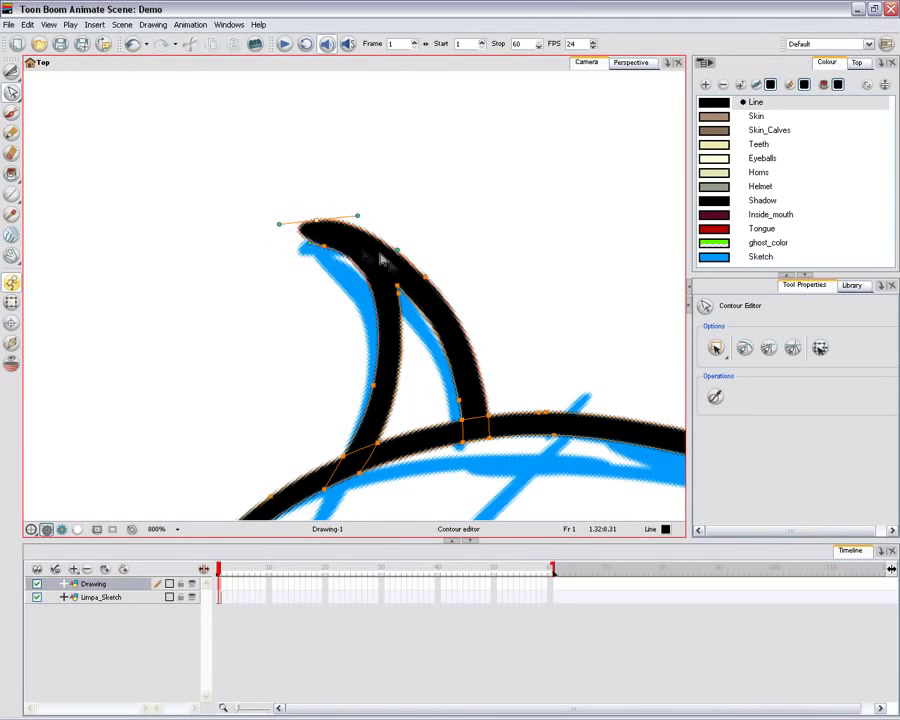
drag(334, 251, 340, 250)
click(339, 247)
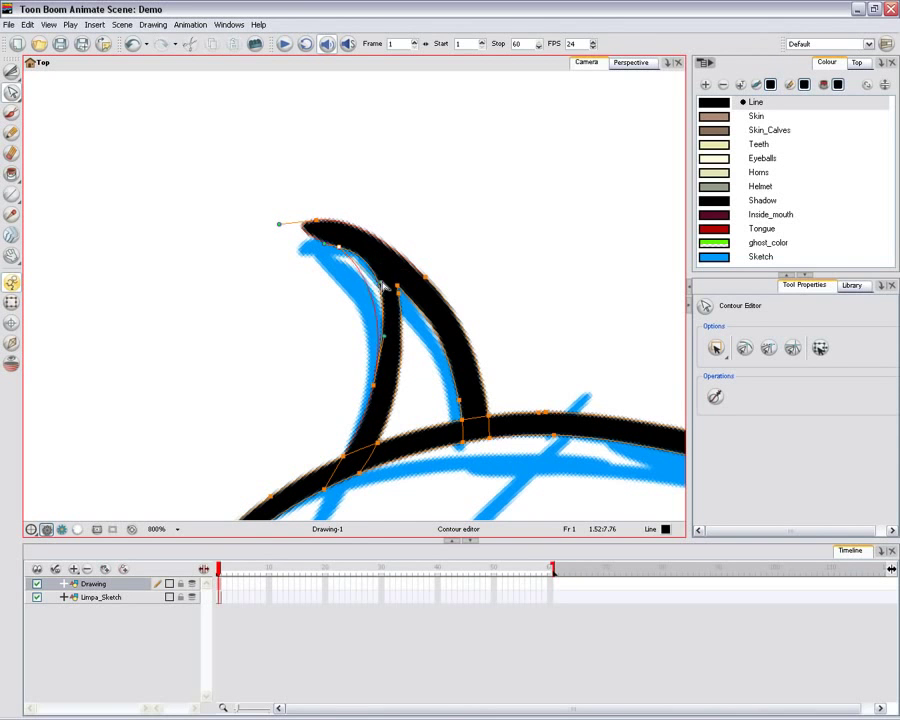
drag(382, 287, 382, 282)
click(440, 338)
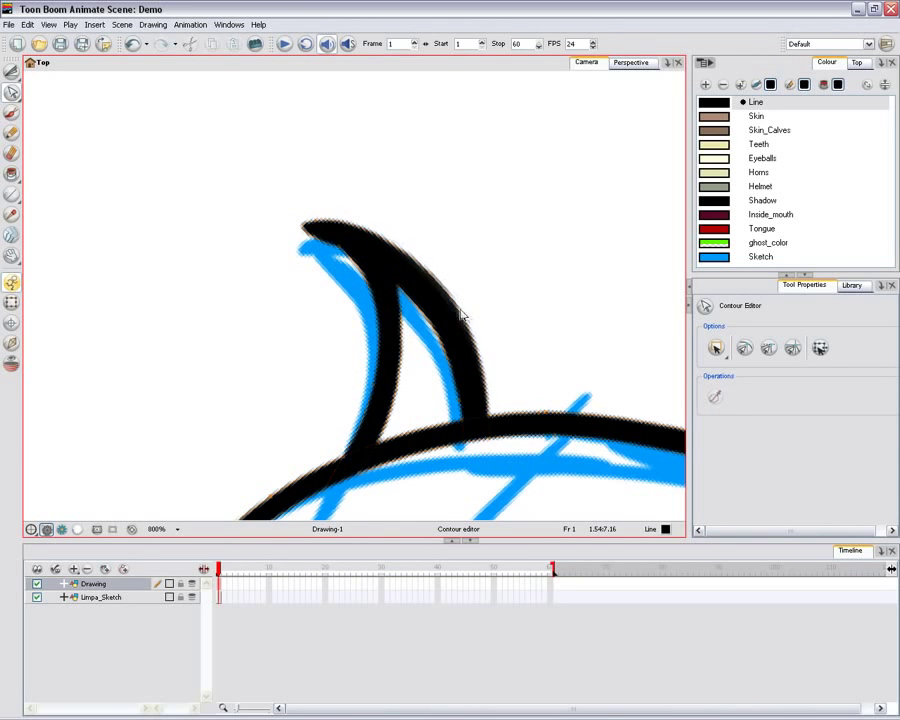
Place the Limpa_Clean template from the library in the Camera view
scroll(275, 333, down, 10)
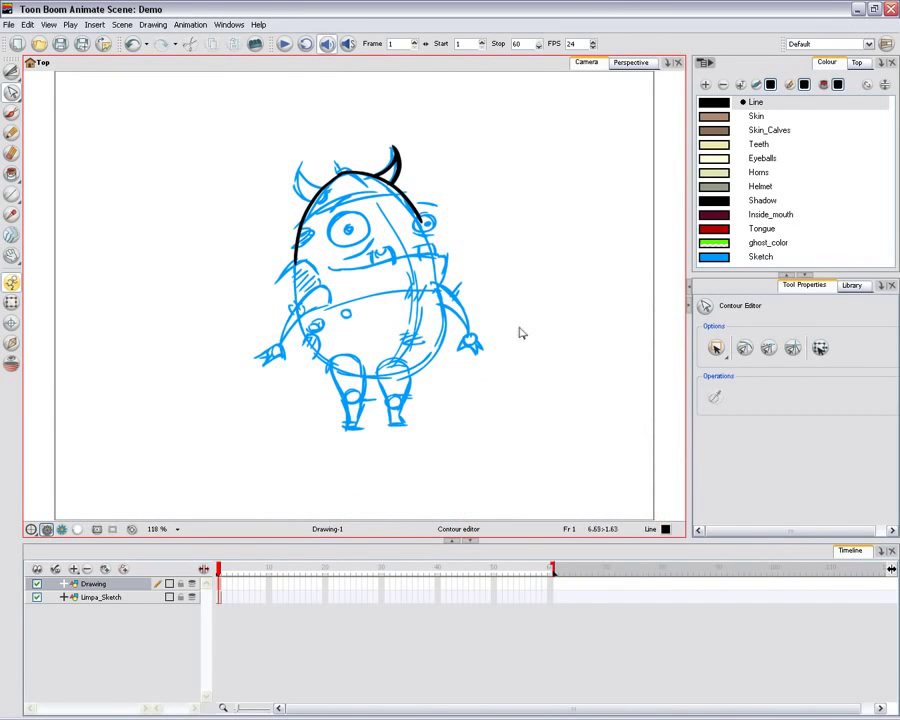
click(857, 287)
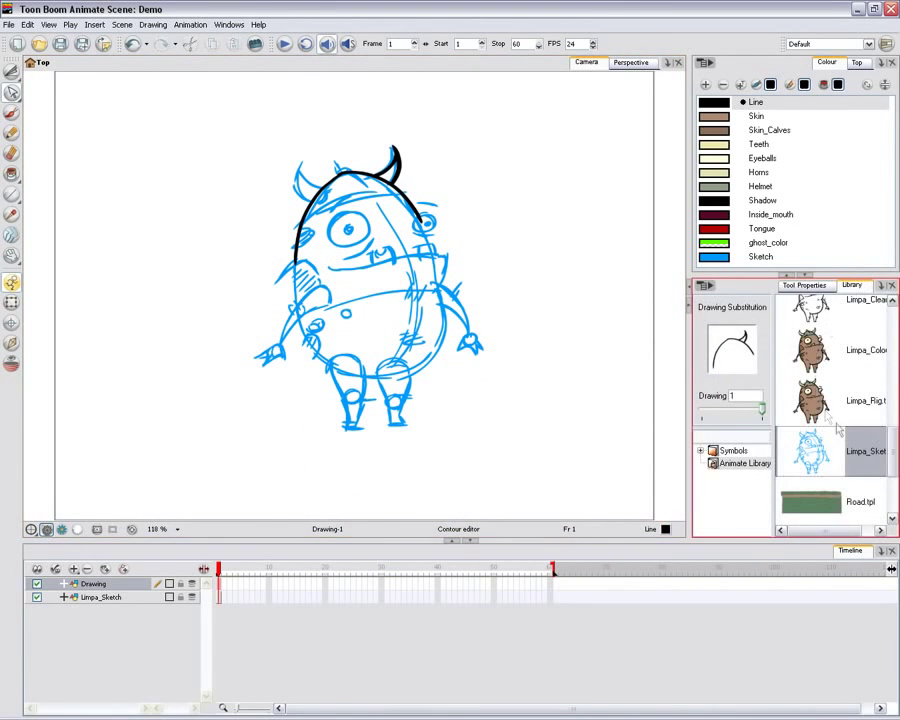
scroll(828, 420, up, 2)
drag(810, 380, 379, 312)
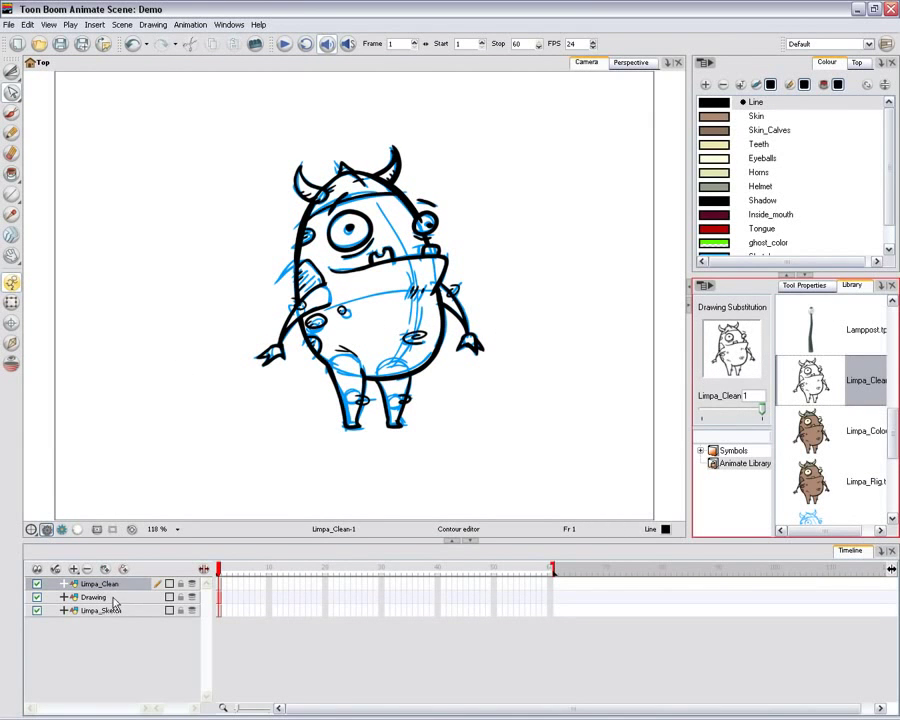
Delete the Drawing and Limpa_Sketch layers
click(115, 600)
shift+click(117, 612)
click(87, 570)
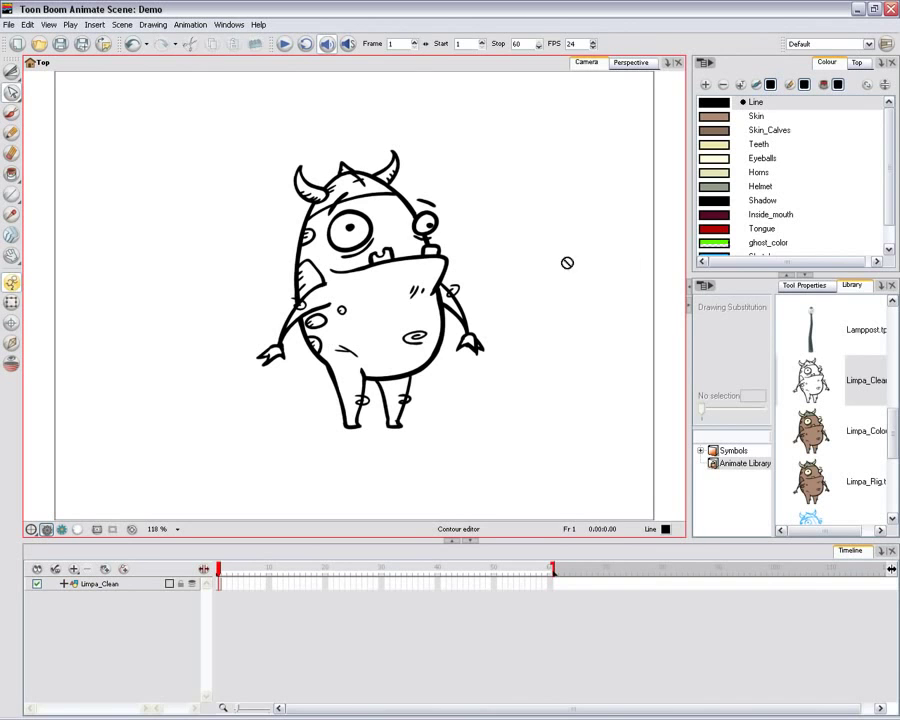
Fill the Limpa_Clean character's body, arms and legs with the Skin colour using the Paint tool in Paint Unpainted mode
click(12, 174)
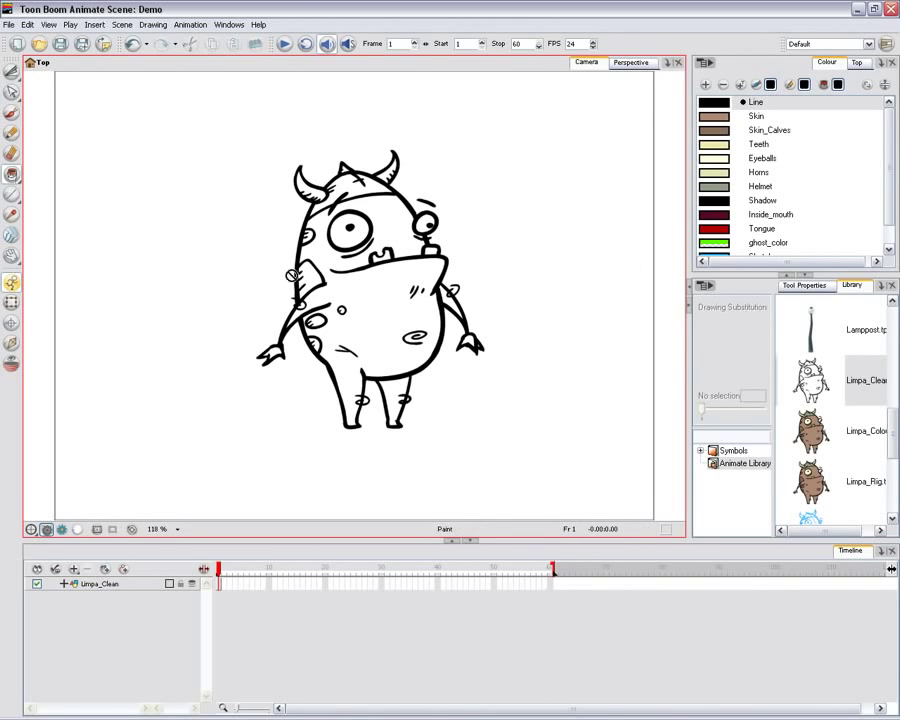
click(802, 286)
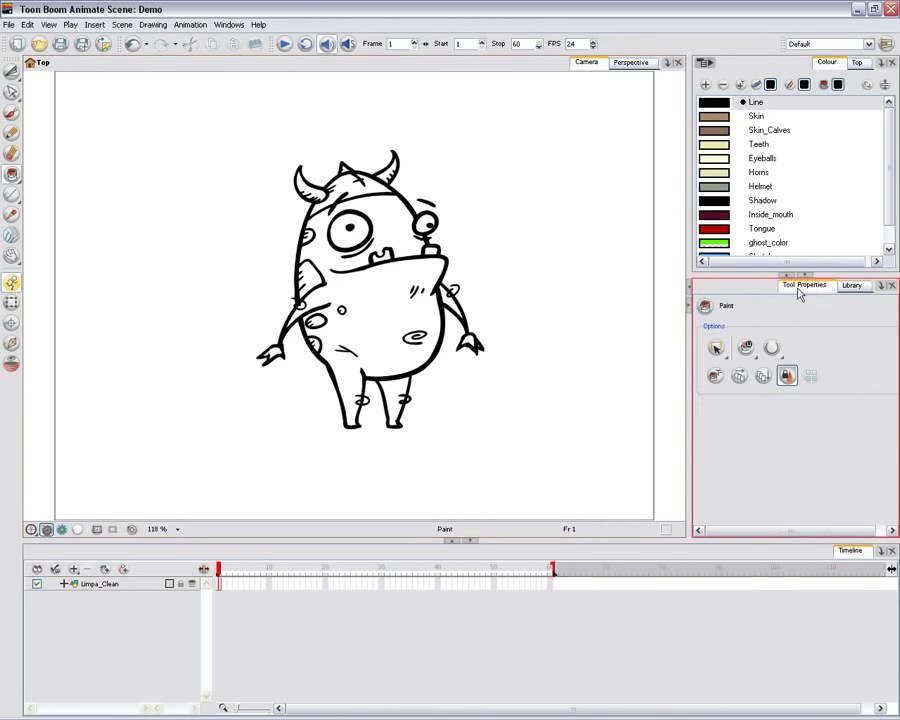
click(748, 348)
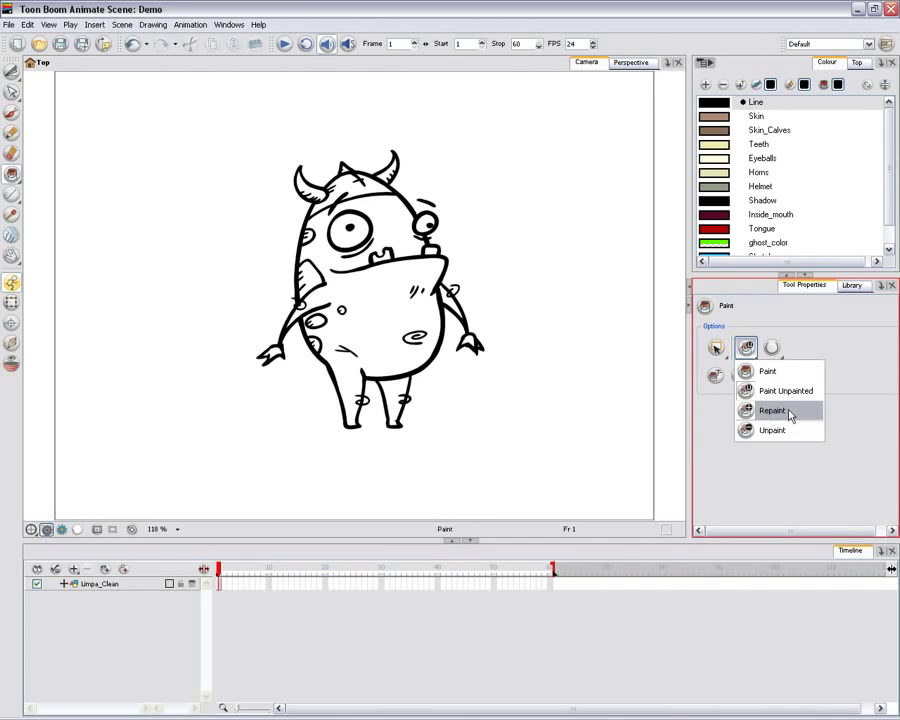
click(807, 397)
click(727, 118)
click(221, 587)
mouse_move(238, 298)
mouse_down()
mouse_move(279, 323)
mouse_move(300, 362)
mouse_up()
drag(421, 278, 481, 335)
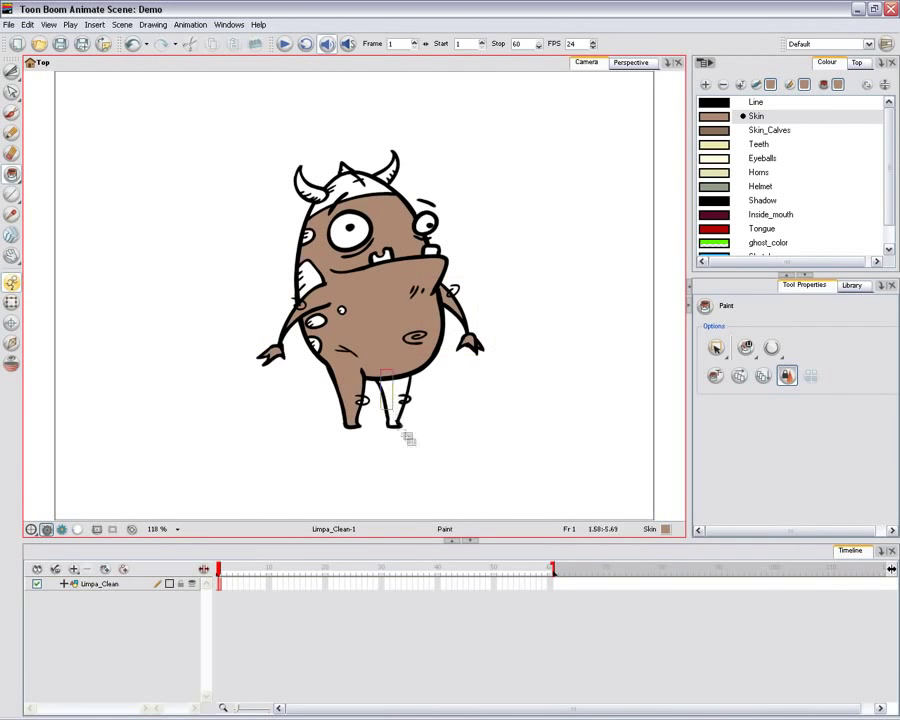
Fill the body spots with Skin_Calves, the teeth with Teeth and the eyes with Eyeballs
click(721, 131)
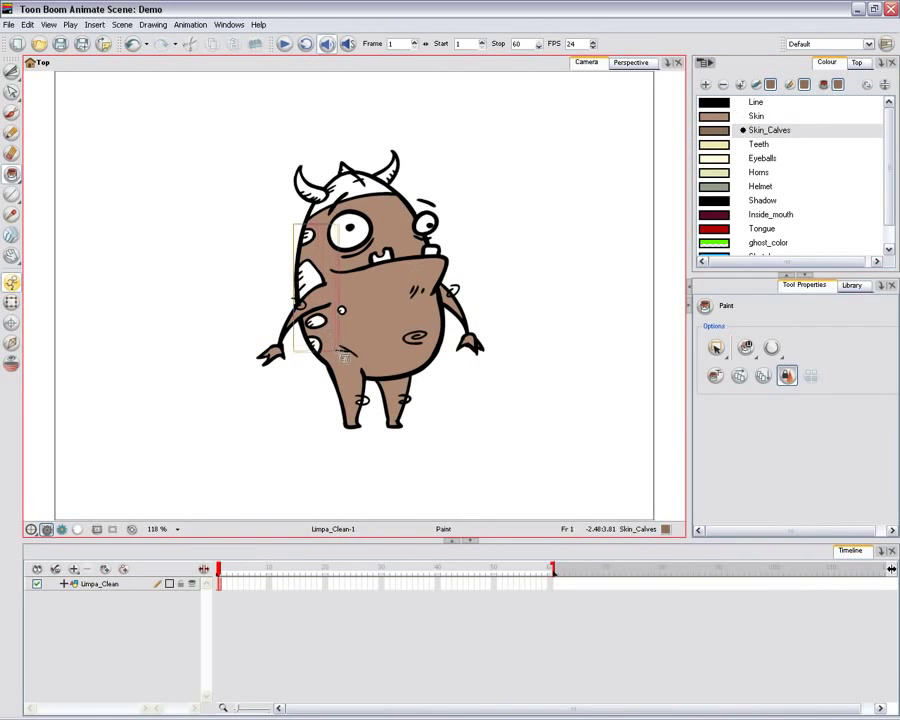
click(714, 144)
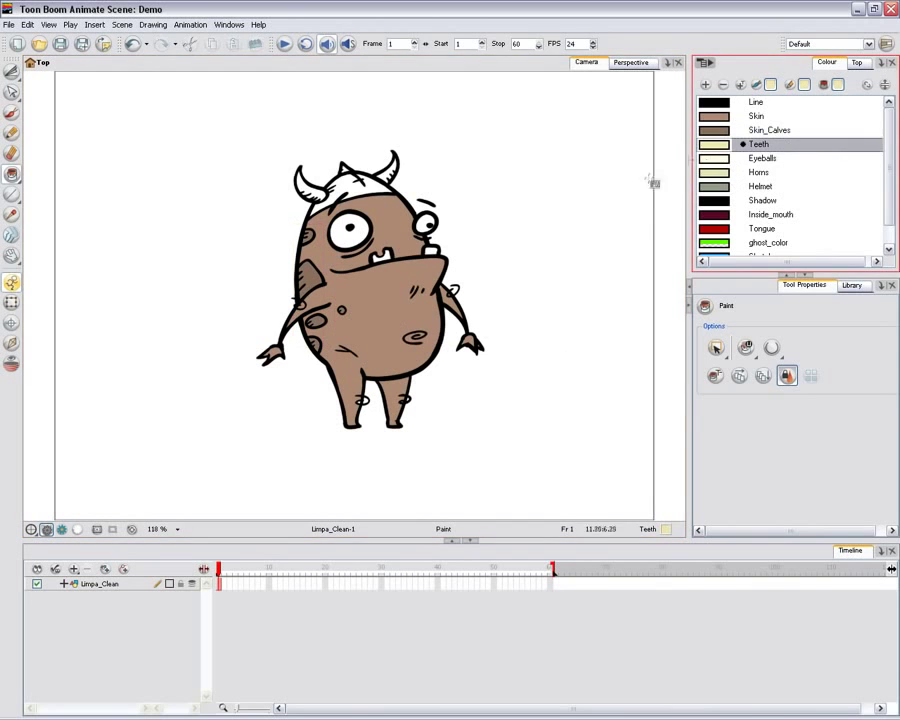
click(714, 158)
Fill the horns with the Horns colour and the helmet with the Helmet colour
click(714, 172)
click(312, 190)
click(386, 176)
click(706, 186)
click(345, 180)
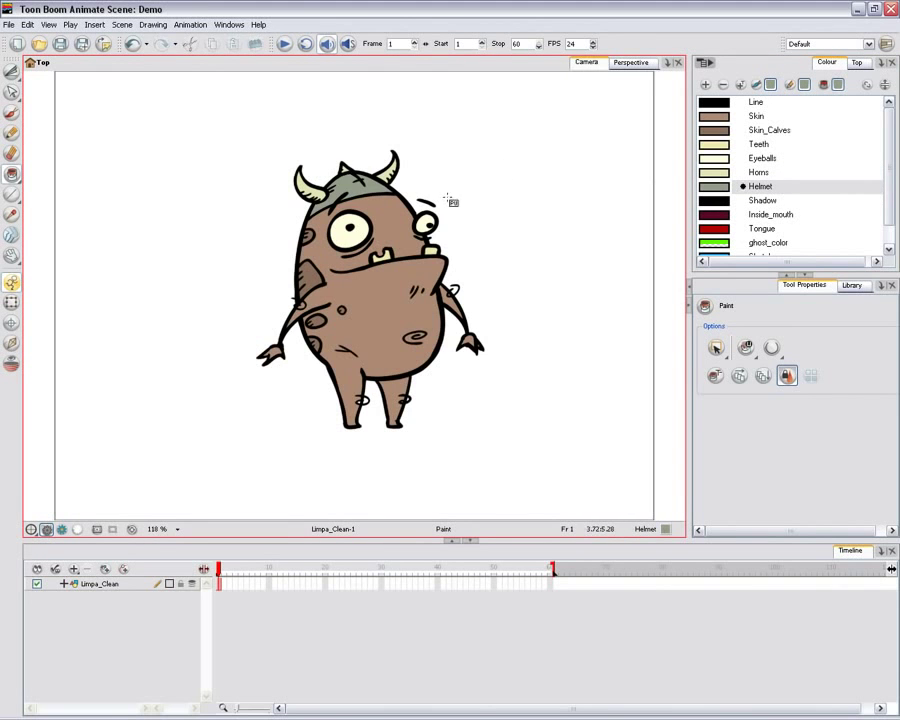
Edit the Helmet colour in the palette to a greener tone
scroll(602, 248, up, 2)
scroll(588, 251, up, 2)
drag(620, 192, 610, 227)
double_click(717, 190)
mouse_move(512, 227)
mouse_down()
mouse_move(629, 201)
mouse_move(635, 181)
mouse_move(561, 182)
mouse_move(506, 241)
mouse_move(502, 189)
mouse_move(511, 236)
mouse_up()
click(764, 119)
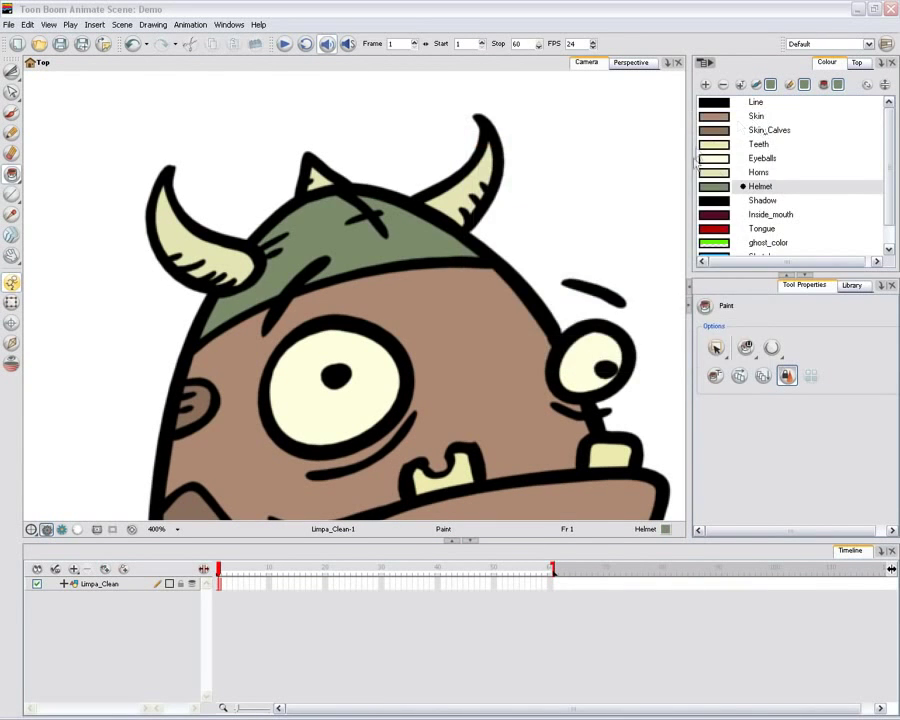
Change the Horns colour to a linear gradient that runs from the pale yellow to a dark olive tone
double_click(712, 173)
click(720, 276)
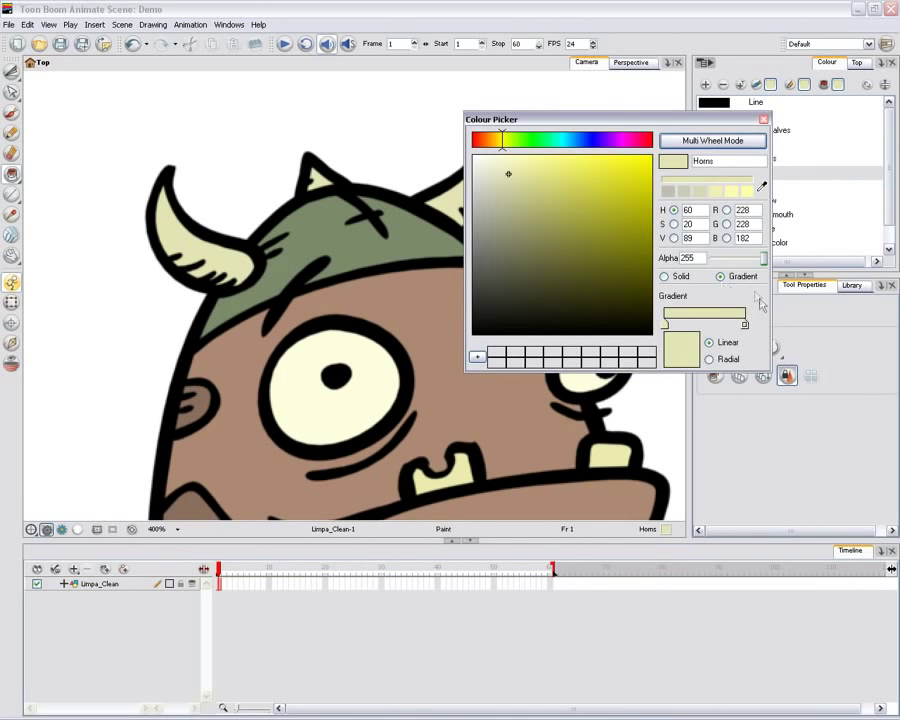
mouse_move(542, 215)
mouse_down()
mouse_move(526, 235)
mouse_move(527, 271)
mouse_up()
click(764, 119)
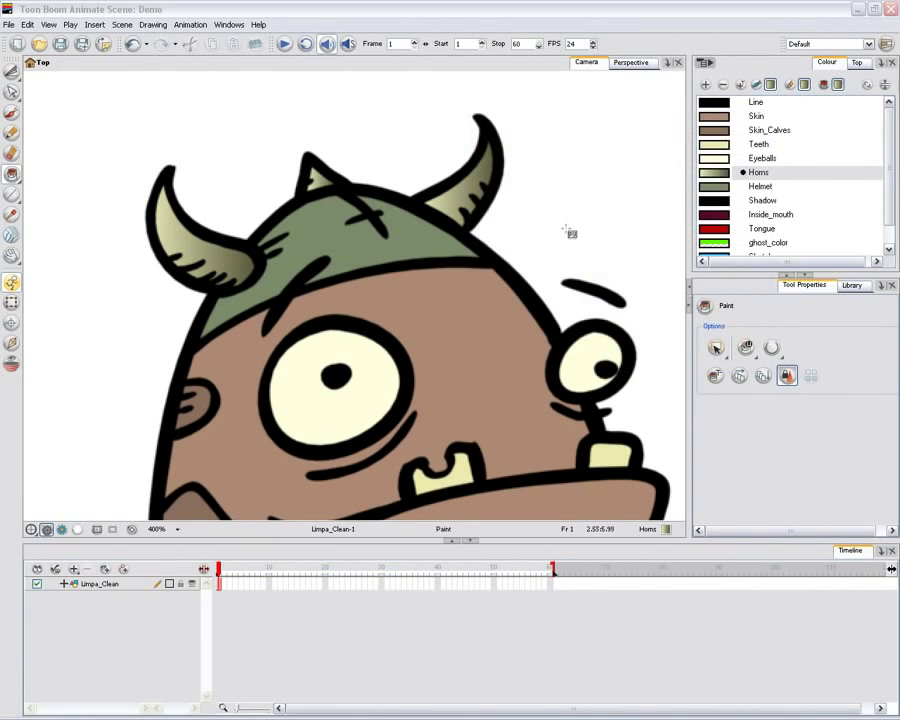
Load texture_012.psd into the palette as a texture and fill the helmet with it
click(741, 85)
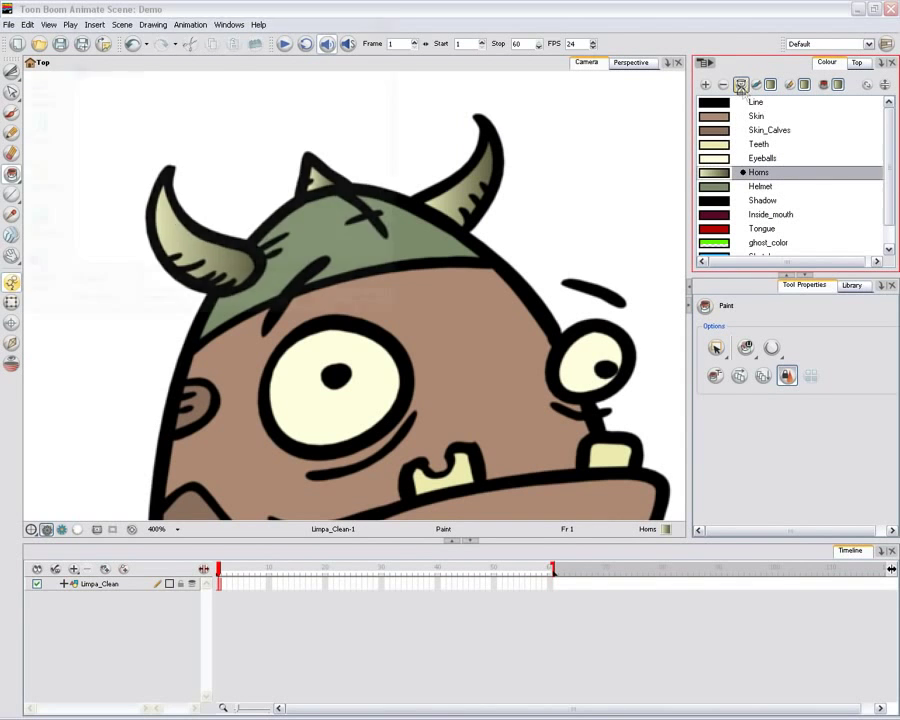
click(139, 76)
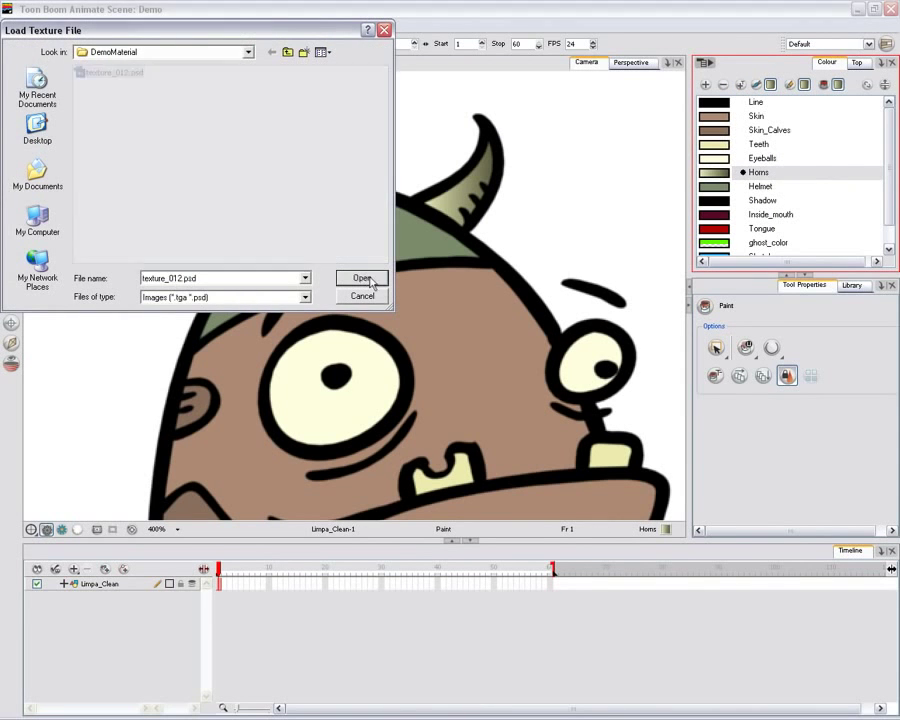
click(362, 278)
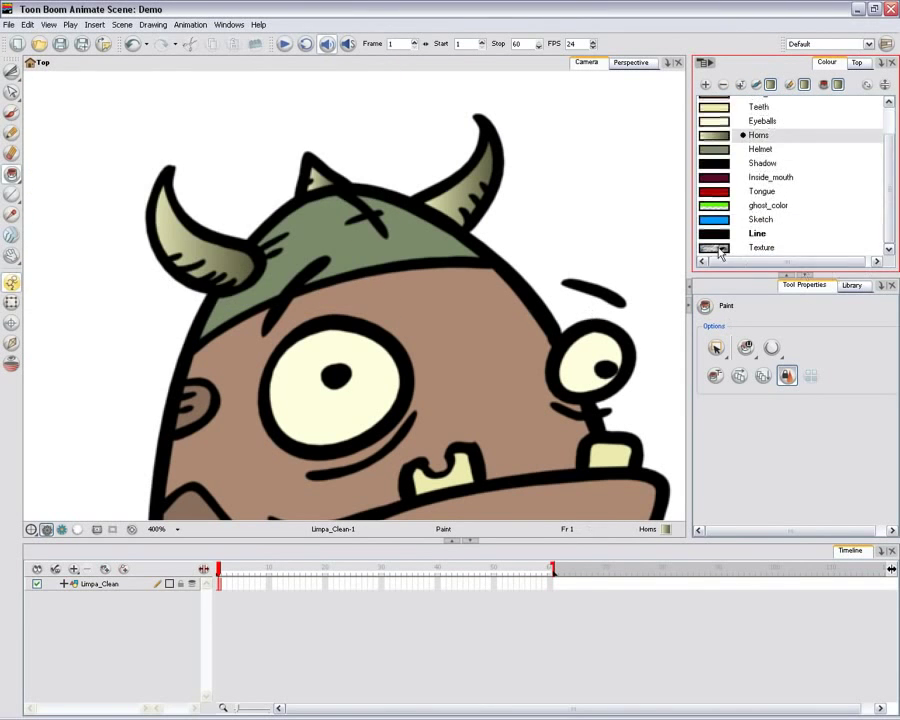
click(415, 238)
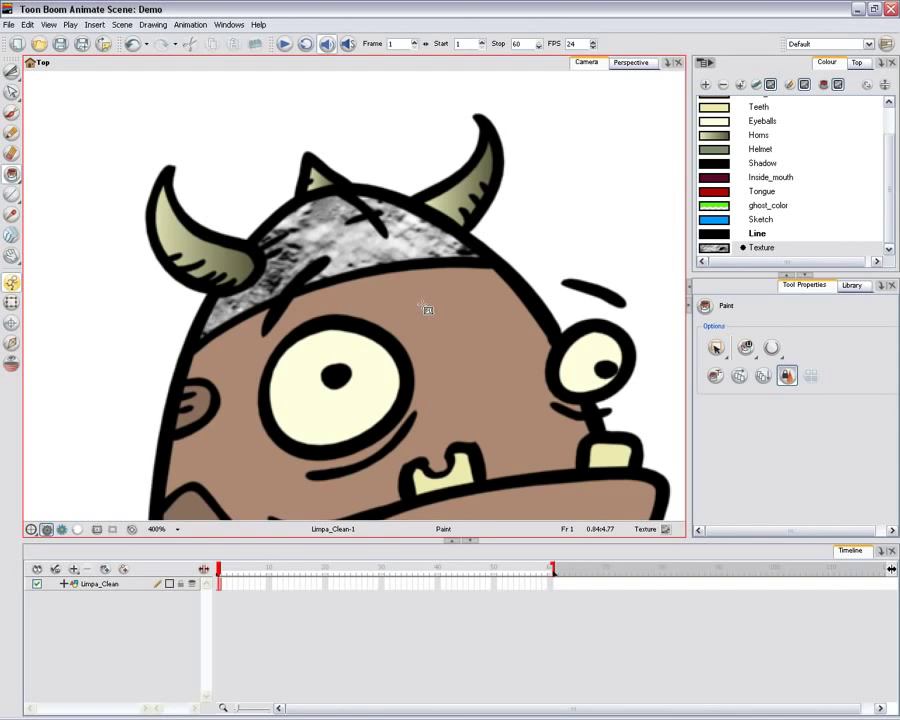
Cut out the hand beside the character's belly with the Cutter tool and create a symbol named hand, cutting the artwork from the source
key(shift+m)
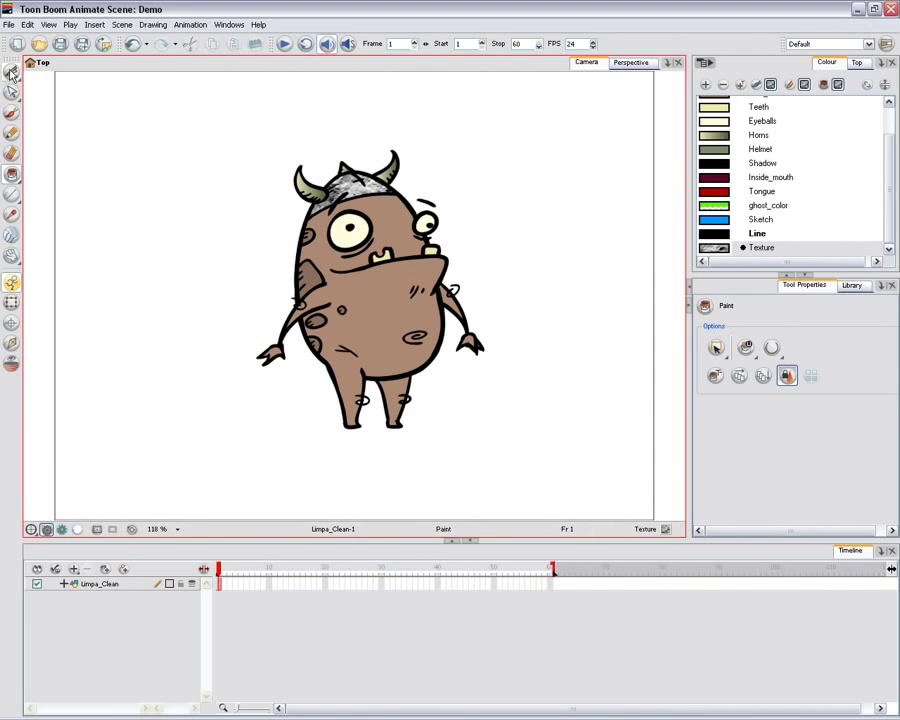
click(11, 112)
drag(504, 296, 448, 300)
scroll(445, 300, up, 1)
scroll(446, 302, up, 3)
drag(510, 312, 466, 238)
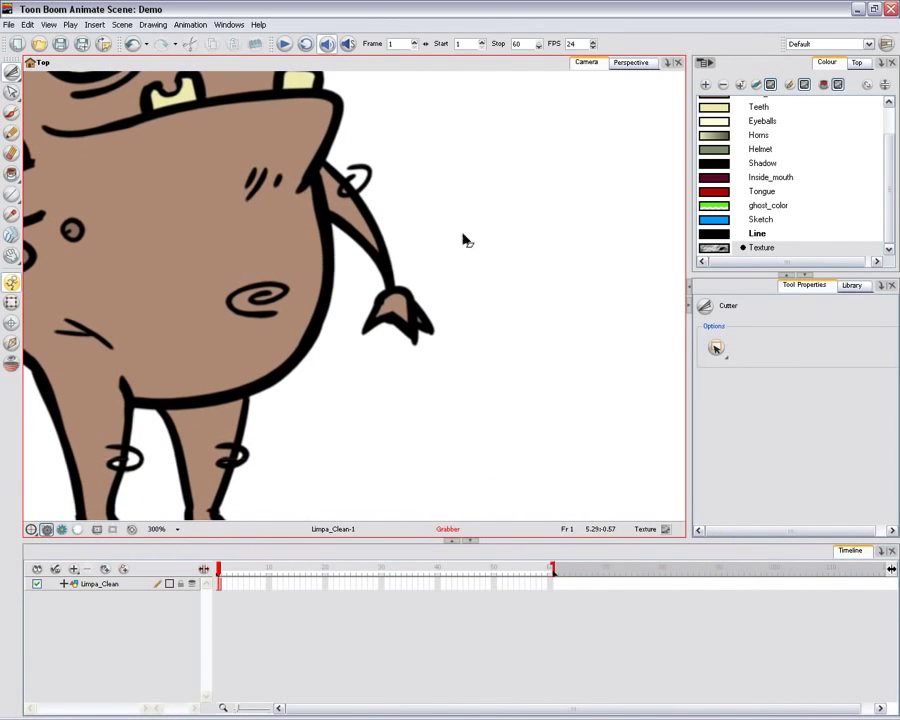
mouse_move(489, 376)
mouse_down()
mouse_move(434, 327)
mouse_move(357, 296)
mouse_up()
key(F8)
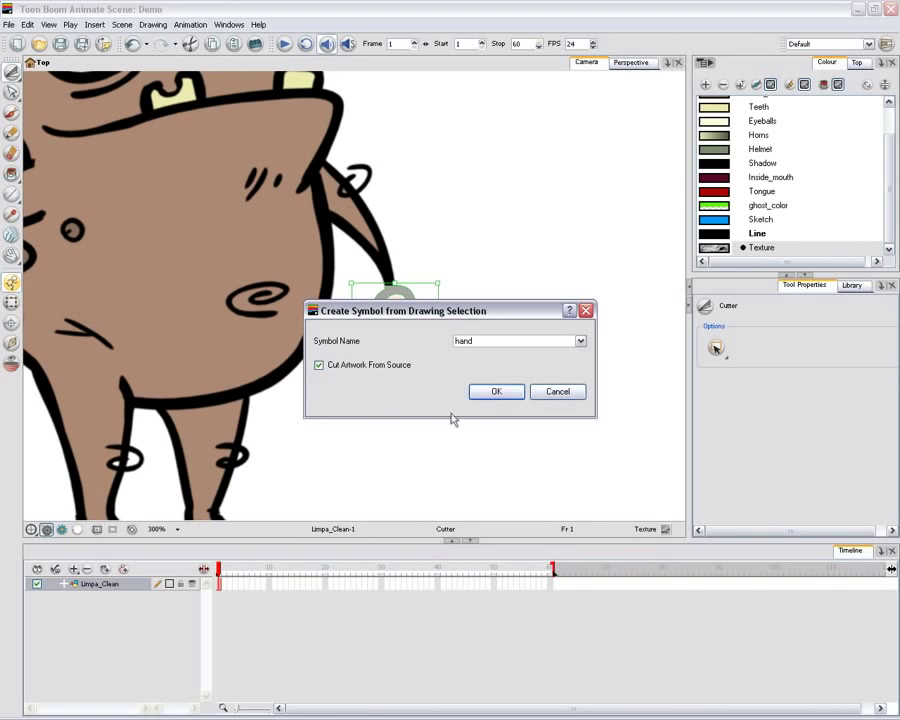
click(516, 393)
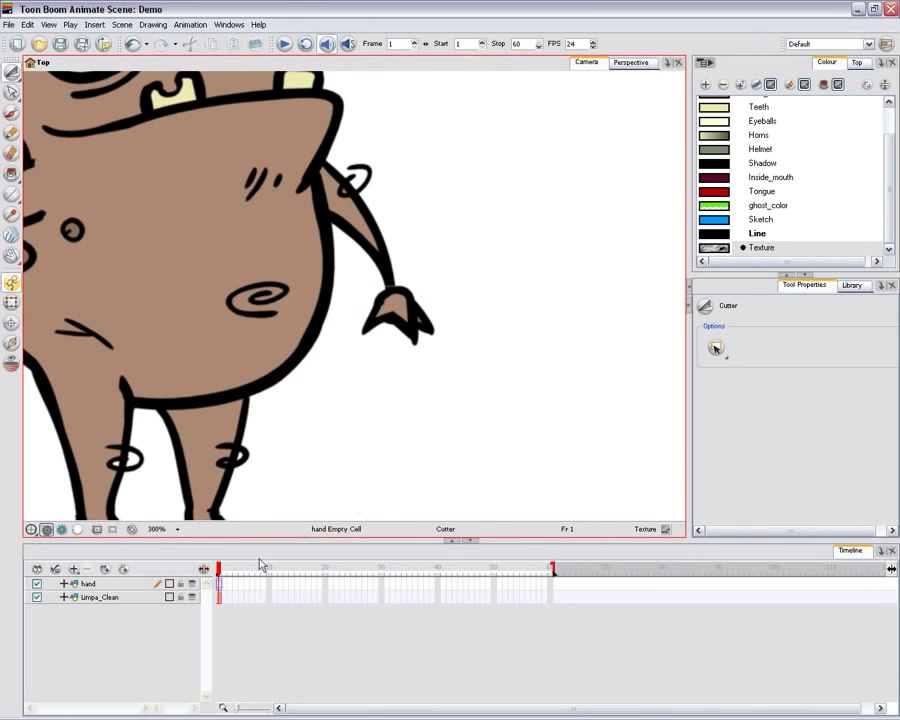
Cut the forearm out of the Limpa_Clean drawing with the Cutter in lasso mode and create a symbol named arm from it
click(222, 599)
mouse_move(729, 361)
mouse_down()
mouse_move(720, 363)
mouse_move(730, 390)
mouse_up()
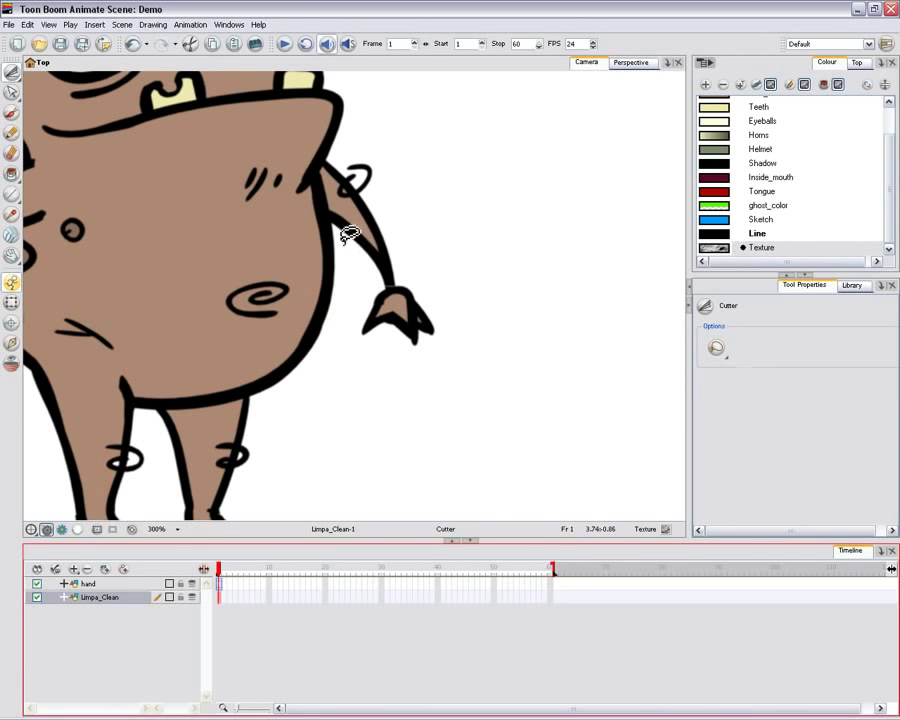
mouse_move(354, 251)
mouse_down()
mouse_move(475, 387)
mouse_move(434, 213)
mouse_move(387, 193)
mouse_up()
key(F8)
text(arm)
click(503, 393)
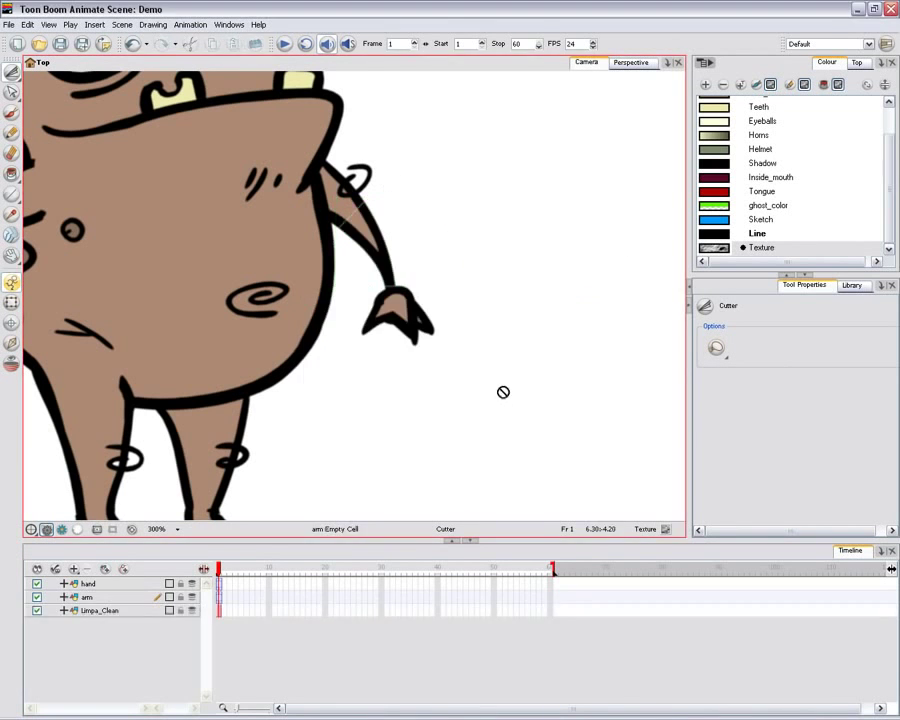
Set the arm's pivot at the elbow and the hand's pivot at the wrist with the Pivot tool
click(12, 325)
click(353, 232)
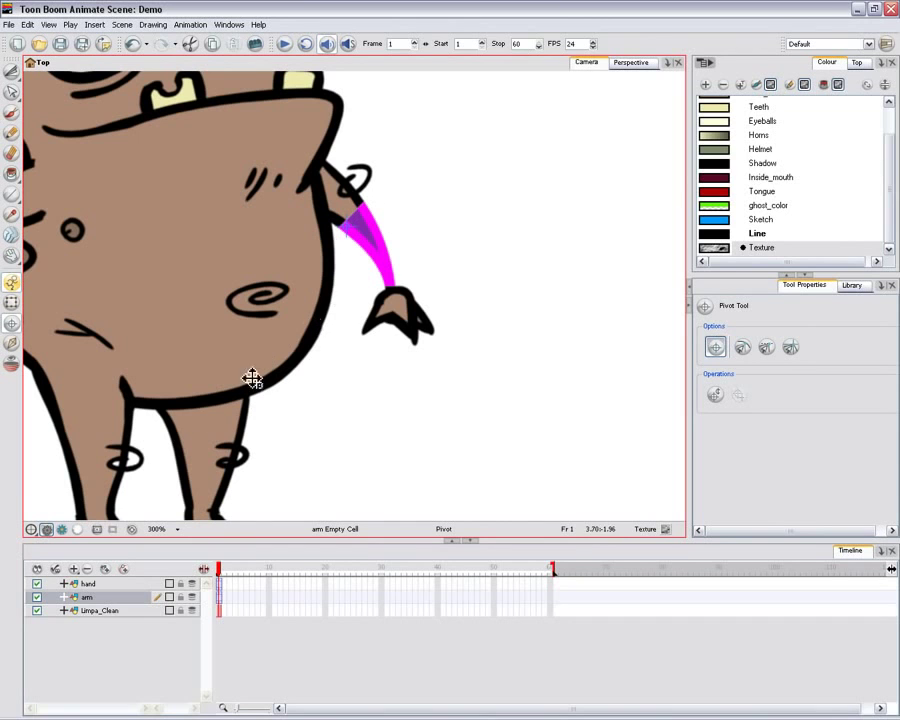
click(90, 584)
click(396, 298)
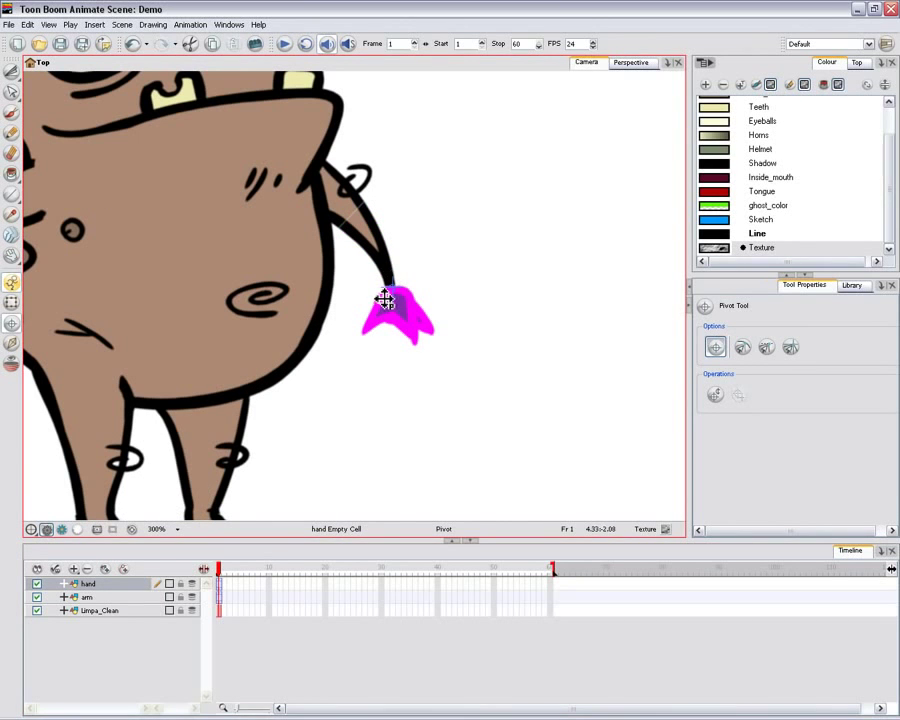
Select the hand and arm with the Transform tool, and parent the hand layer to the arm layer
click(12, 303)
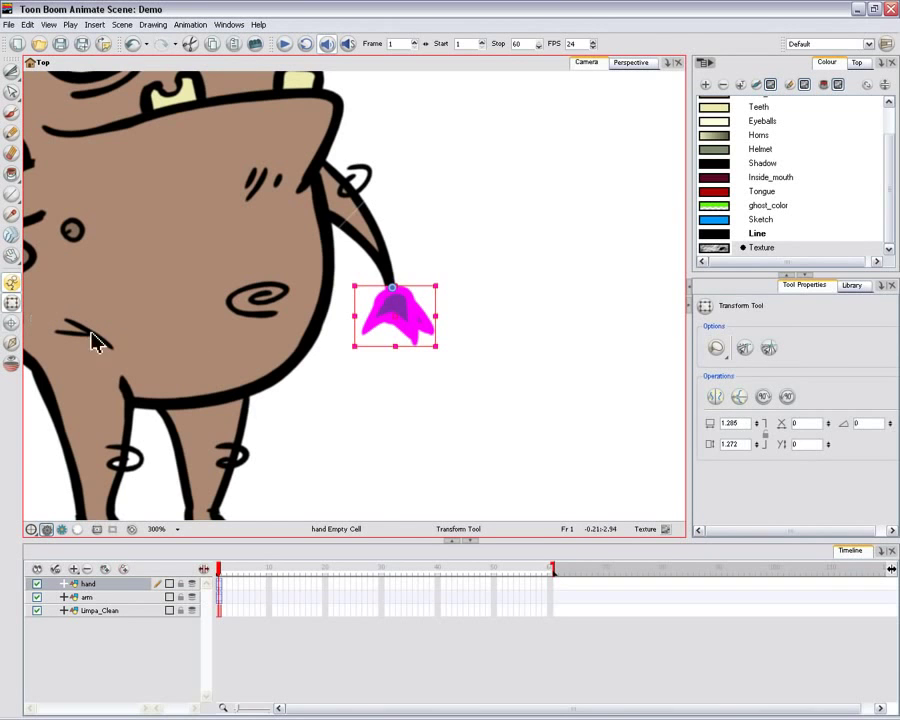
click(381, 257)
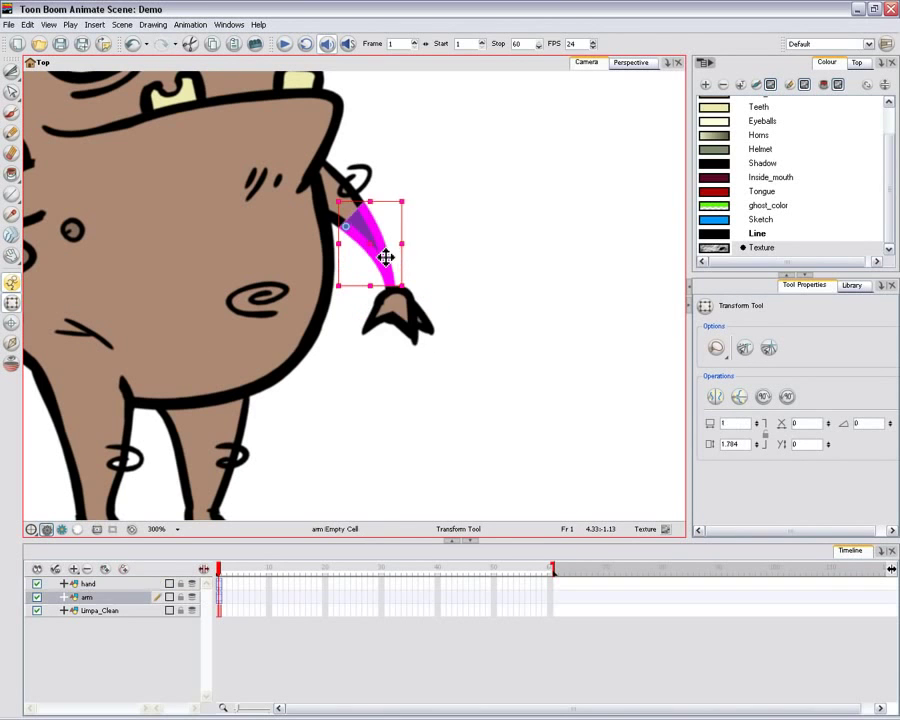
click(411, 331)
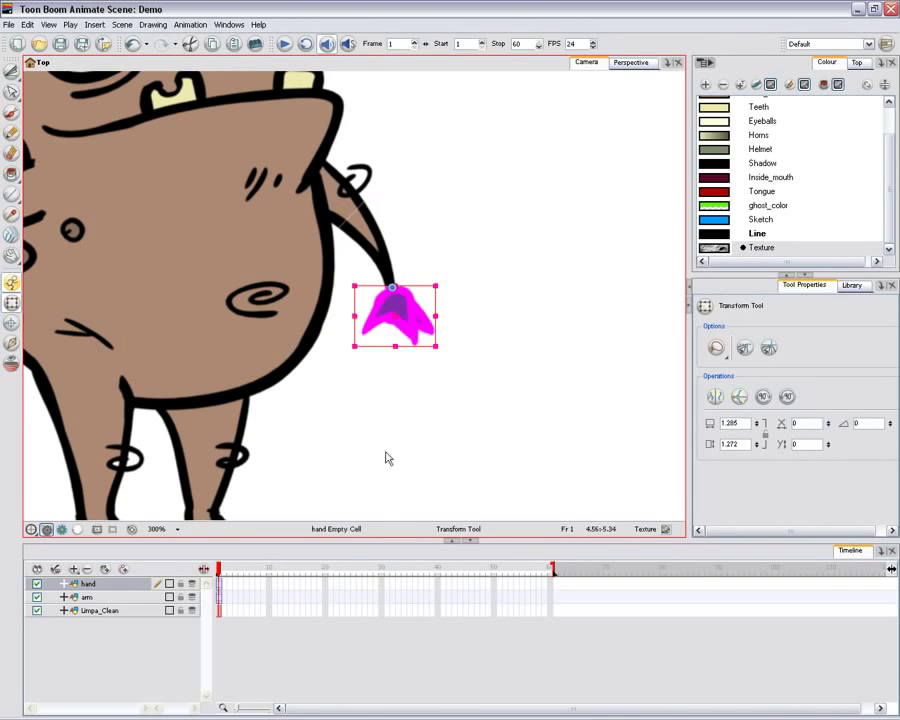
click(99, 586)
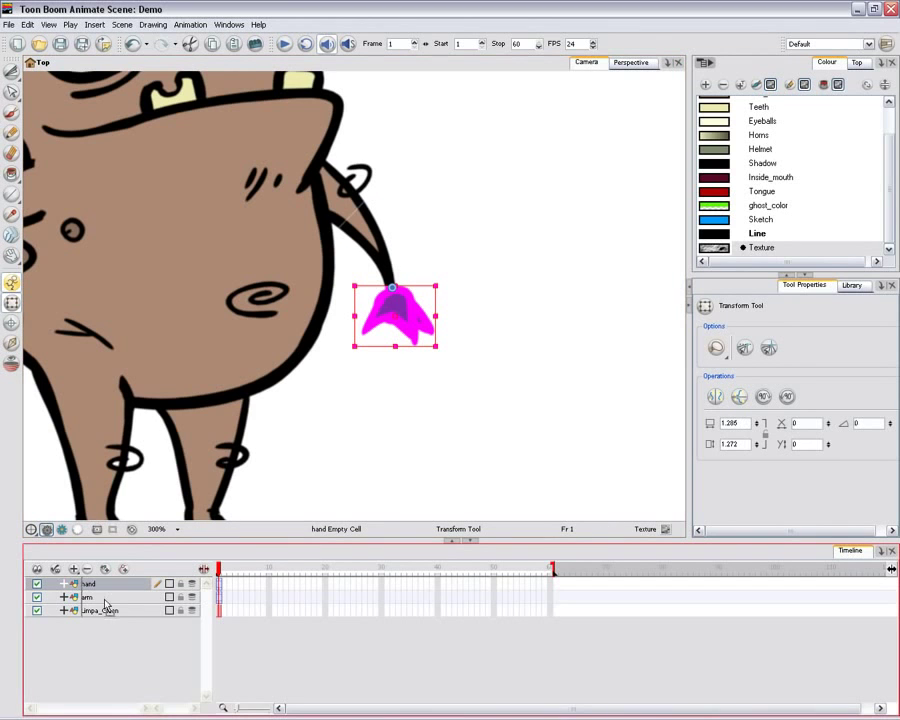
drag(104, 603, 104, 604)
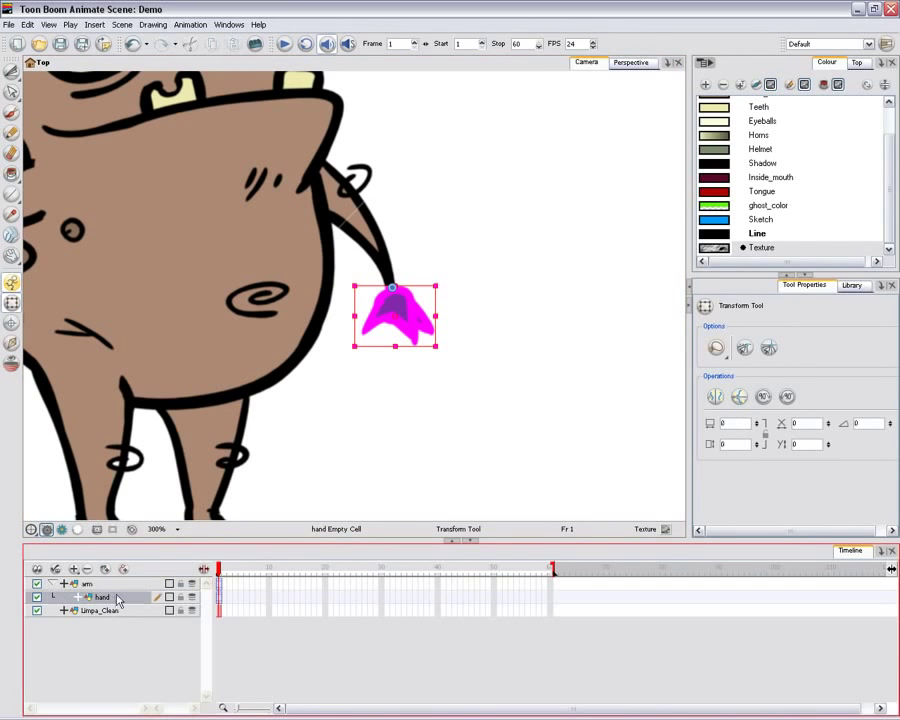
Rotate the arm with its attached hand outward to nearly horizontal, and bend the hand downward at the wrist
click(370, 237)
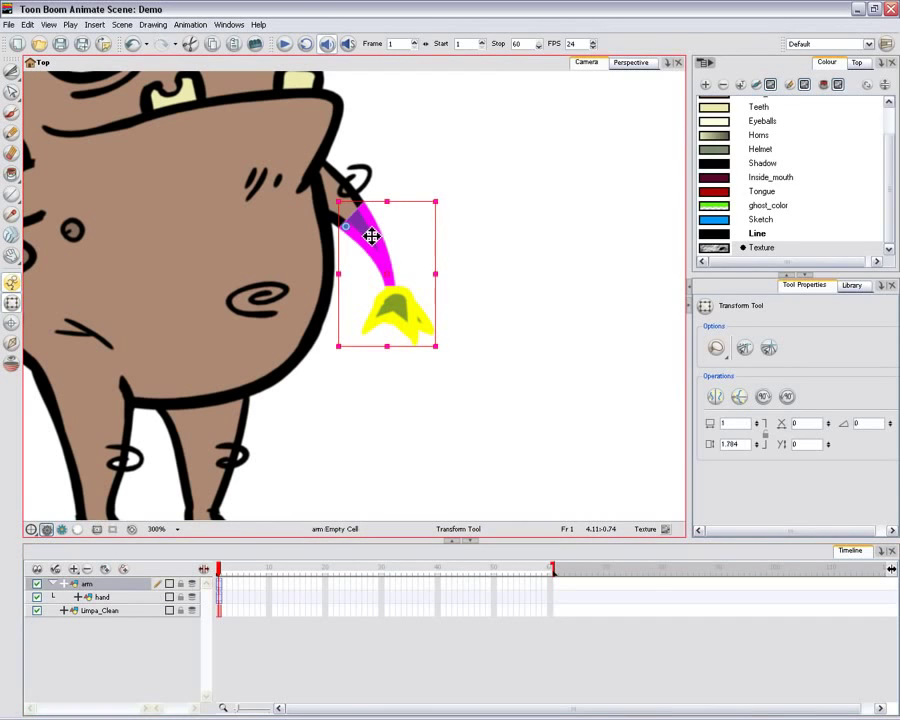
drag(443, 362, 524, 217)
click(460, 225)
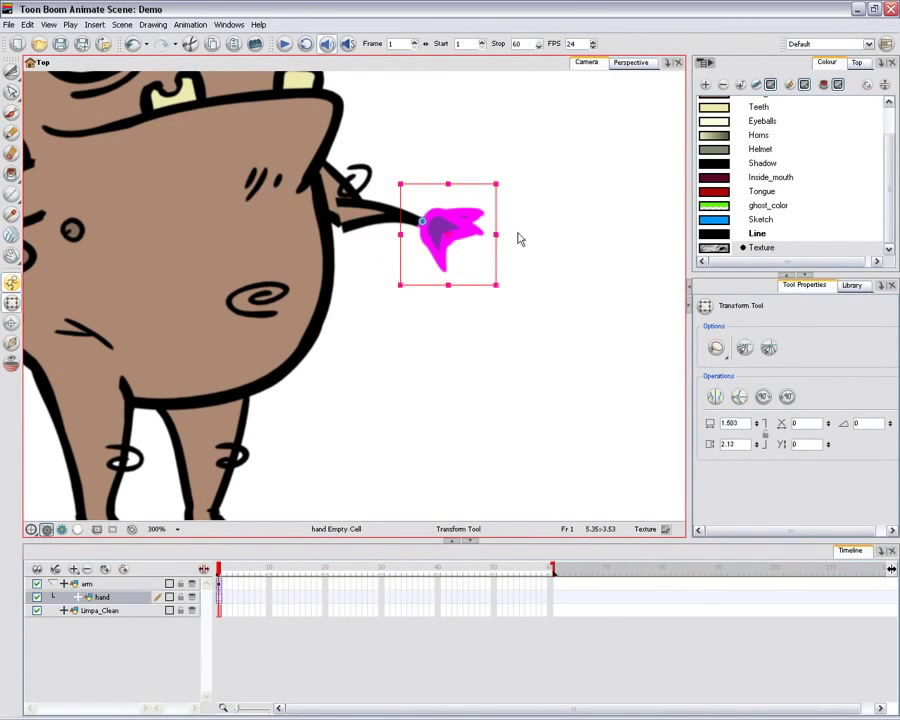
drag(504, 291, 402, 336)
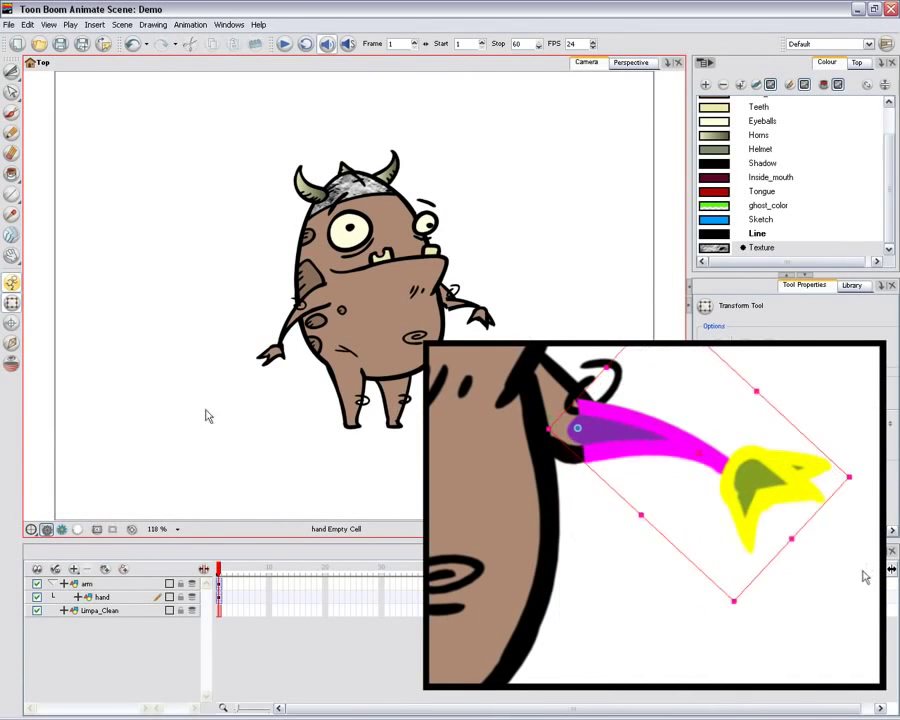
Delete all layers from the timeline and place the Limpa_Rig template from the Animate Library in the scene
click(106, 585)
click(85, 570)
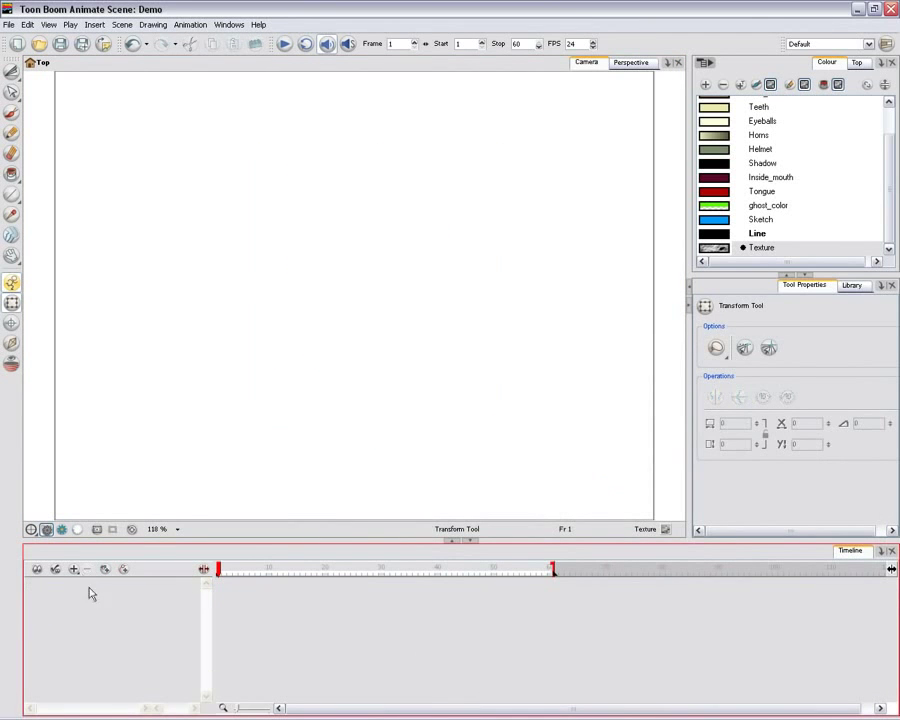
click(851, 286)
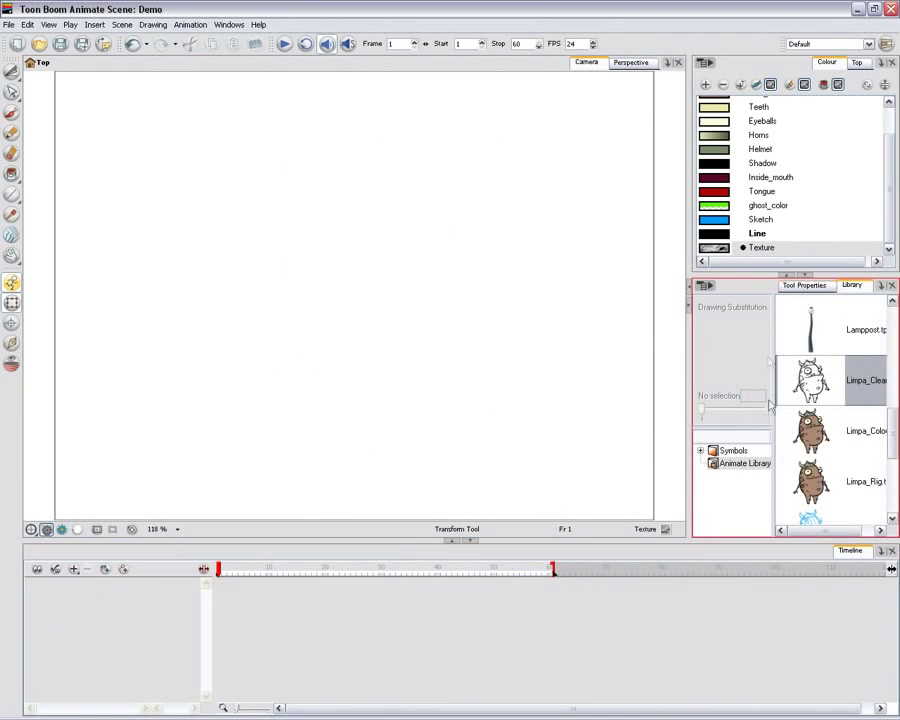
drag(826, 486, 540, 360)
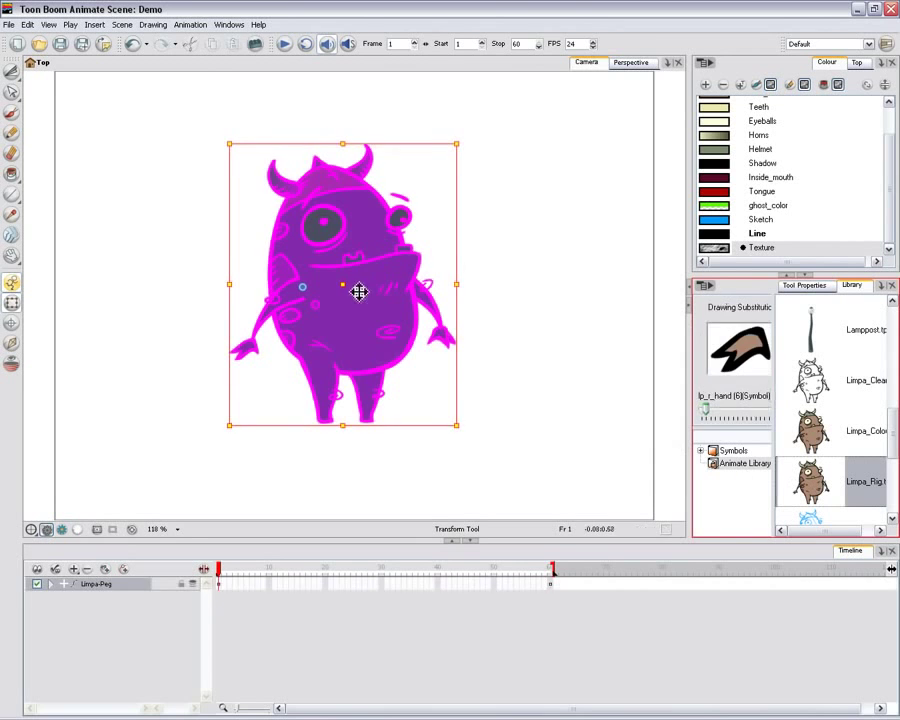
click(480, 328)
Rotate the rig's leg below the body spots outward and select its lower leg
click(315, 381)
drag(356, 421, 291, 418)
click(293, 404)
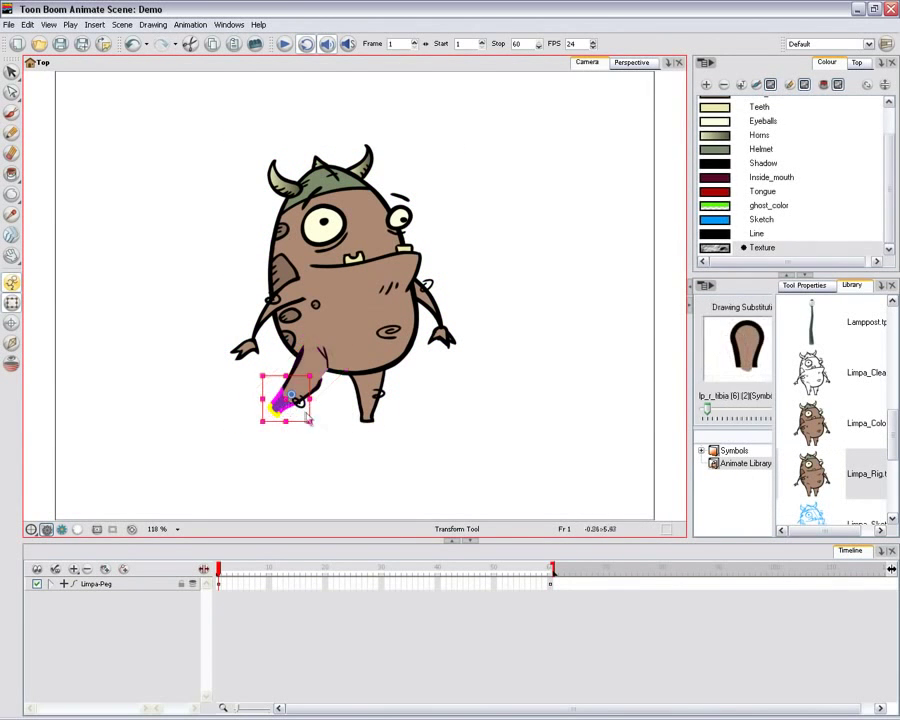
Raise both of the rig's arms outward to about shoulder height and deselect the character
click(288, 305)
drag(323, 365, 245, 344)
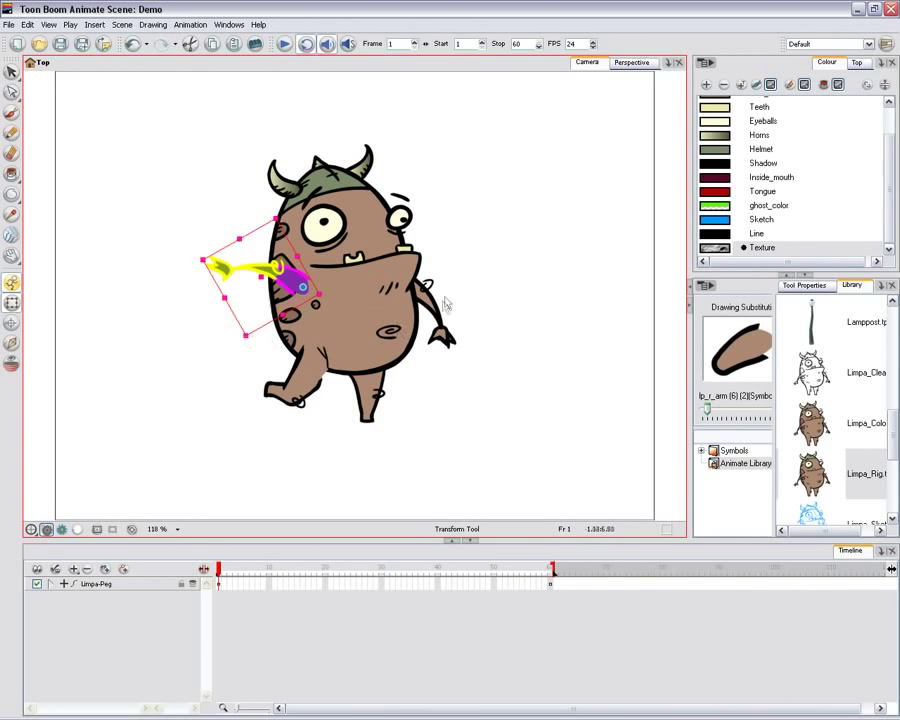
click(427, 293)
drag(465, 367, 502, 279)
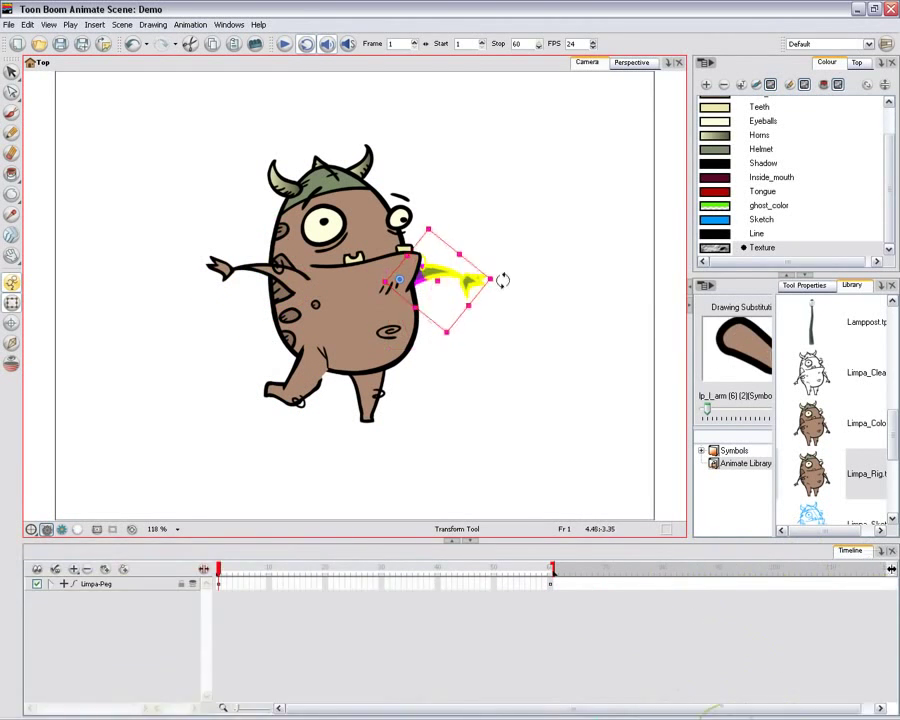
click(527, 359)
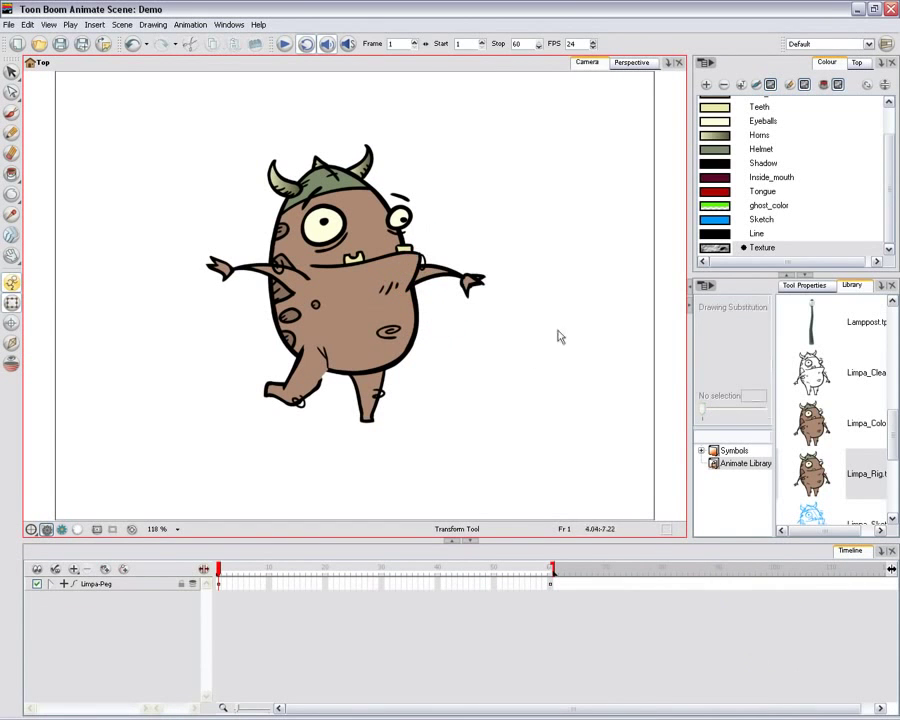
Add the Board.tpl and Wheel.tpl templates from the Animate Library to the scene's Symbols folder
drag(892, 422, 889, 333)
click(831, 371)
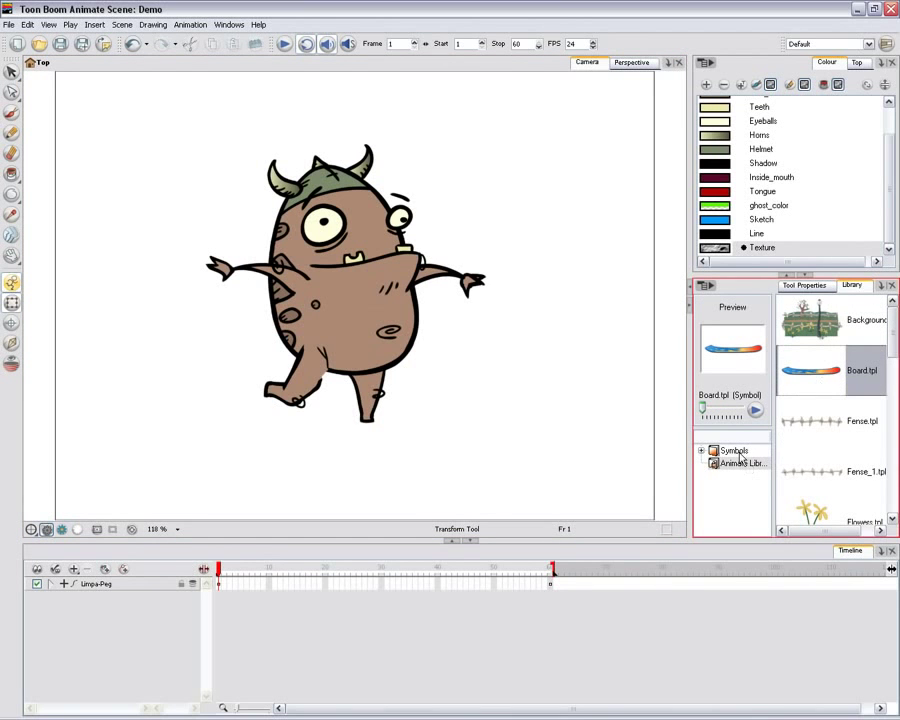
scroll(895, 350, down, 6)
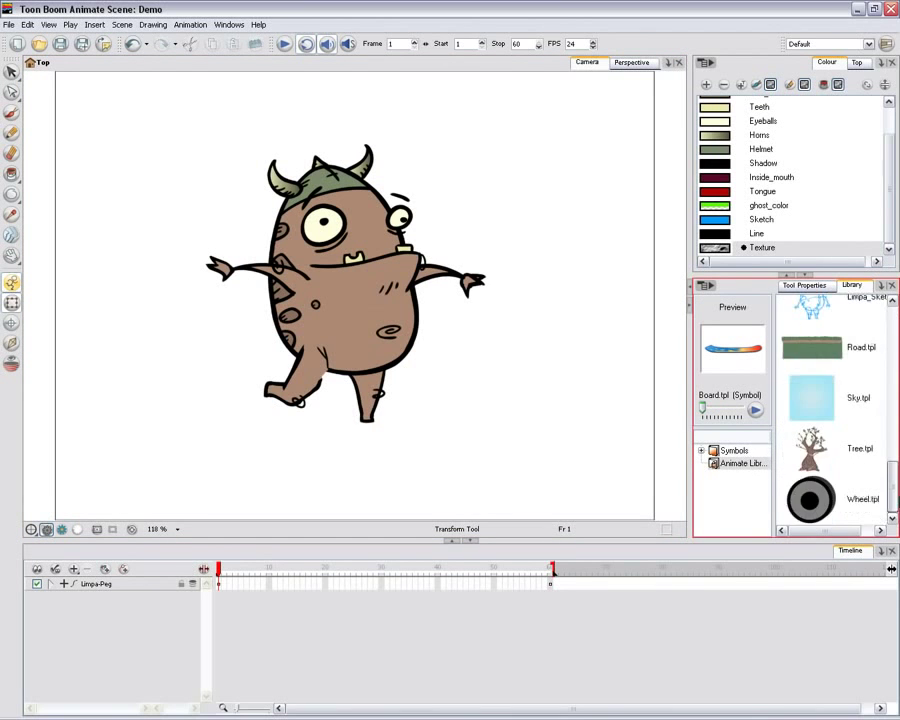
click(840, 500)
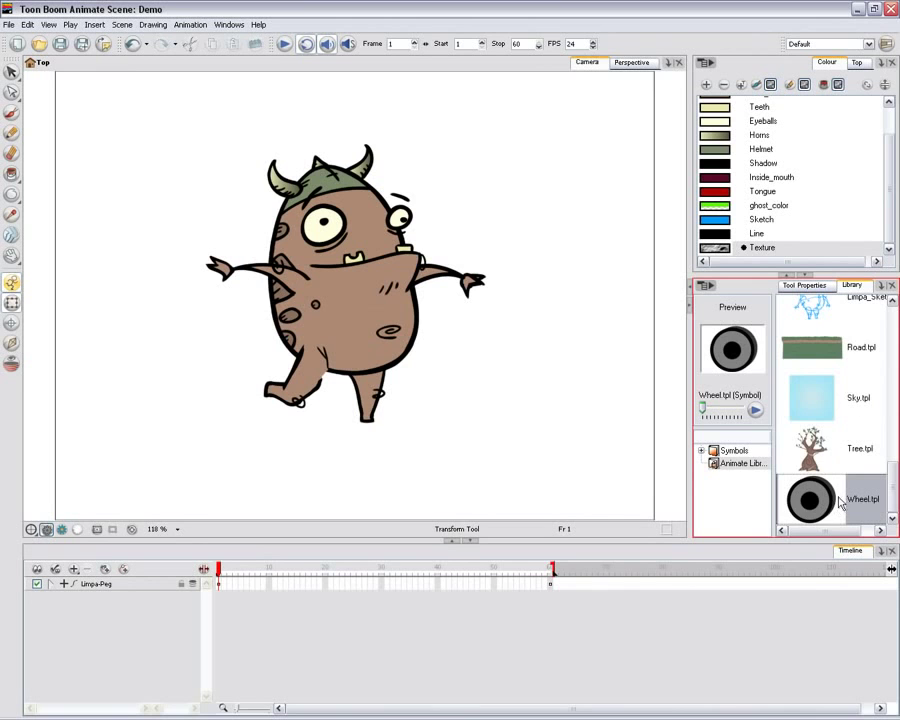
click(735, 451)
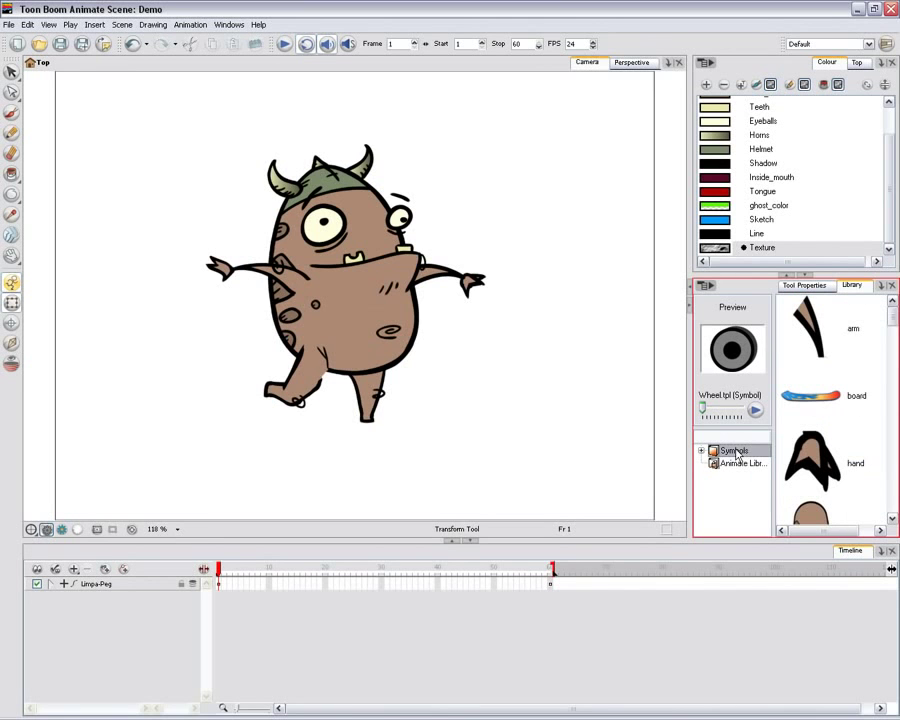
Open the board symbol for editing and place two wheel symbols under the board's red end
double_click(858, 397)
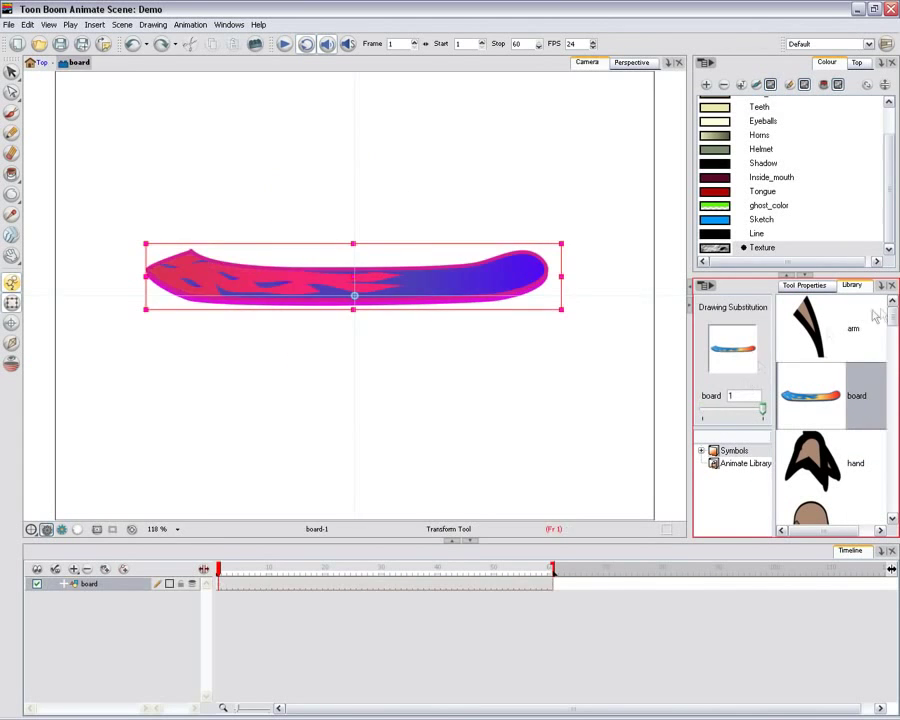
scroll(828, 335, down, 5)
click(812, 490)
drag(812, 490, 464, 315)
drag(811, 507, 456, 323)
click(345, 353)
click(479, 315)
Move the wheel layer below the board layer and place another wheel symbol under the board's blue end
drag(90, 597, 115, 619)
click(818, 495)
drag(818, 495, 262, 320)
click(342, 356)
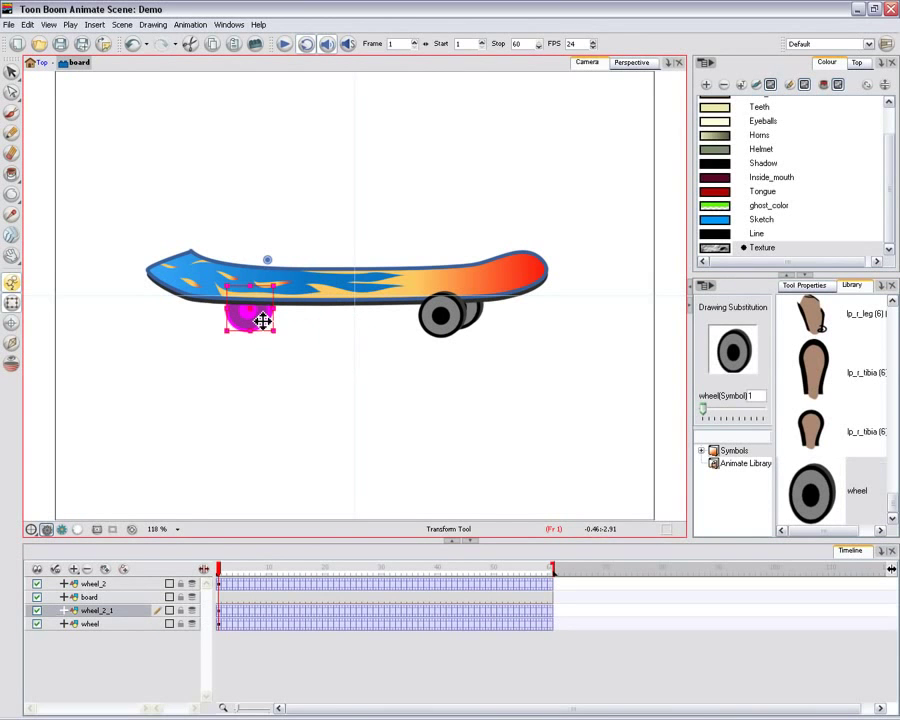
Place another wheel symbol under the board's blue end and move its layer to the top of the layer stack
drag(810, 505, 242, 320)
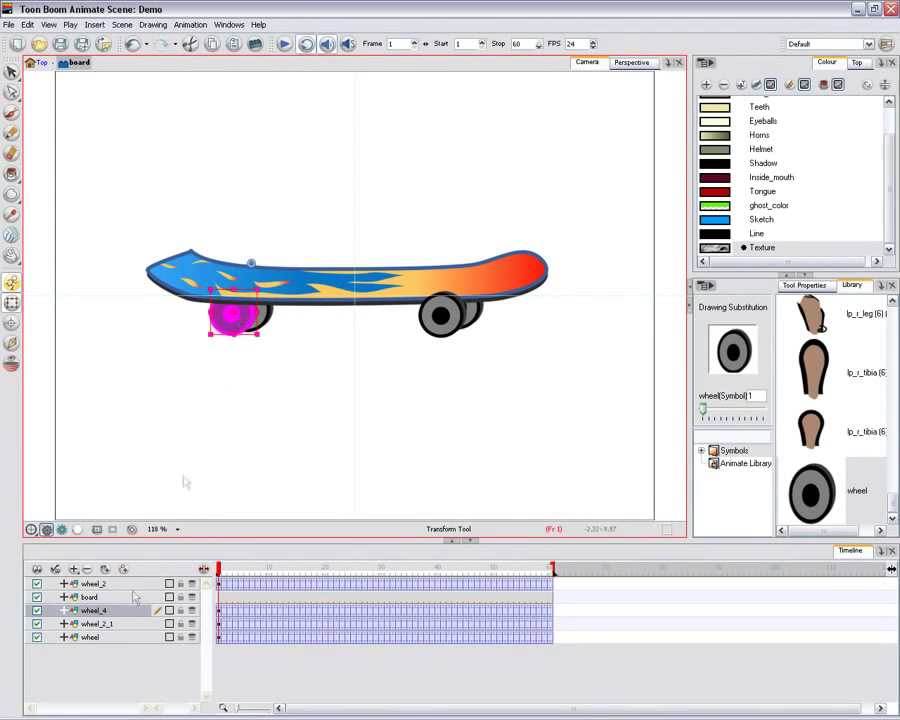
click(98, 612)
drag(107, 588, 107, 585)
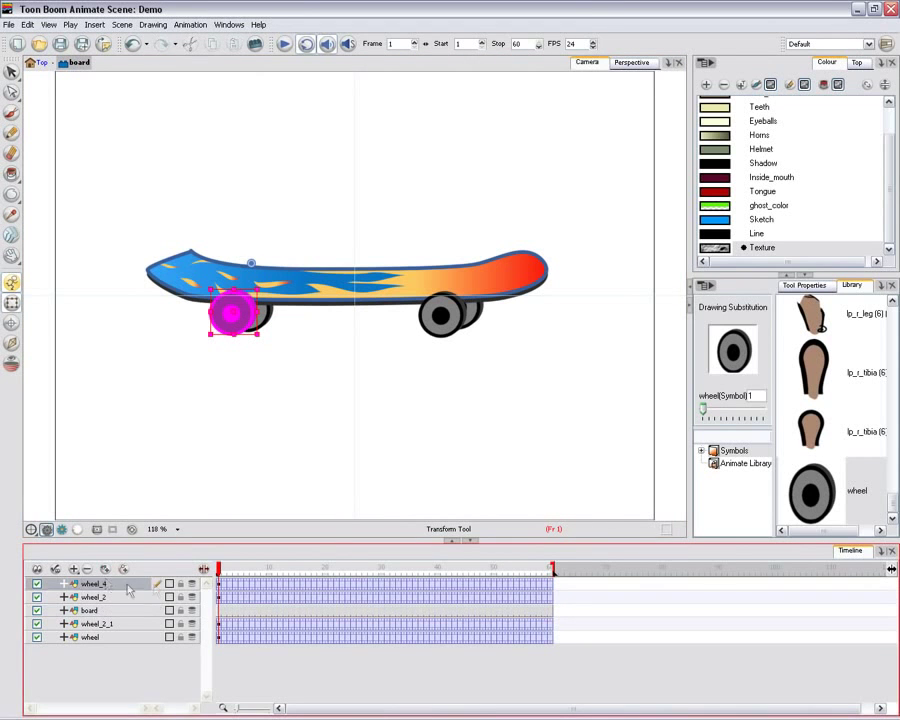
Edit the wheel symbol by drawing a white ellipse ring around its hub with the New 2 colour, and return to the top-level scene
double_click(450, 336)
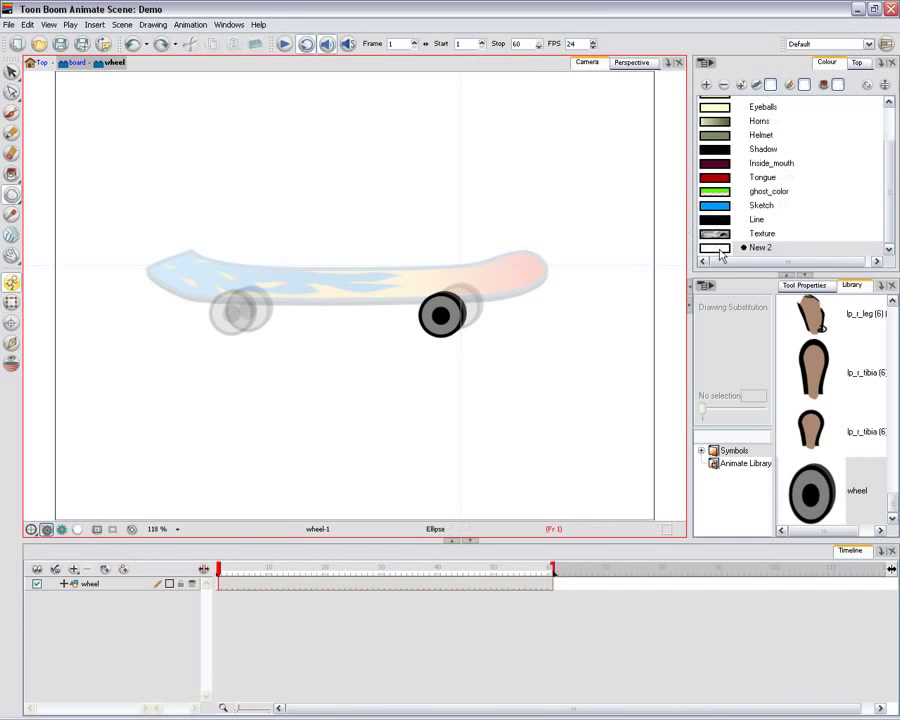
click(720, 249)
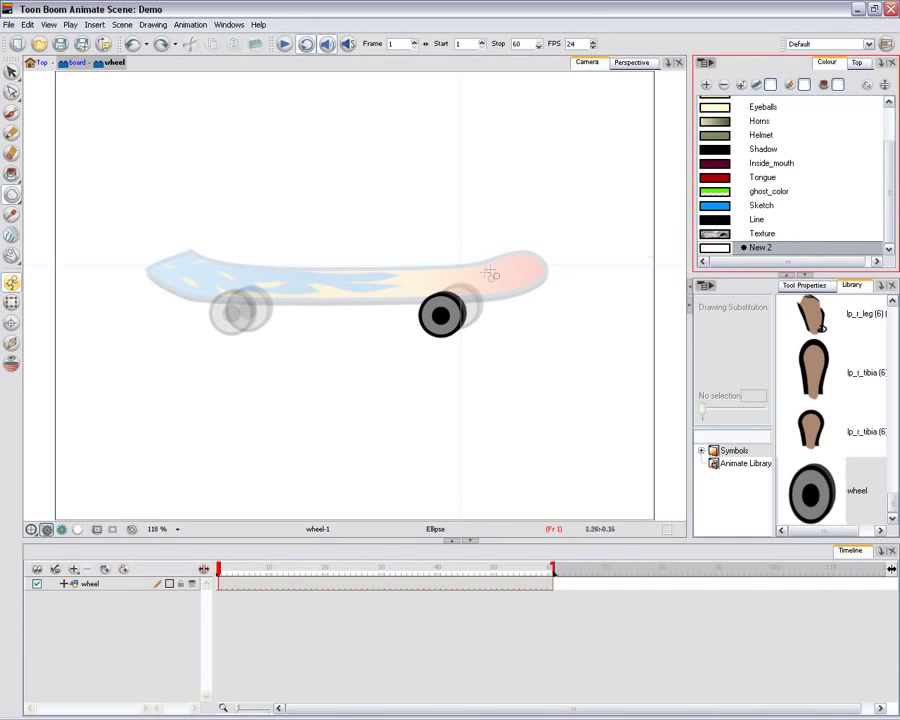
drag(432, 302, 462, 333)
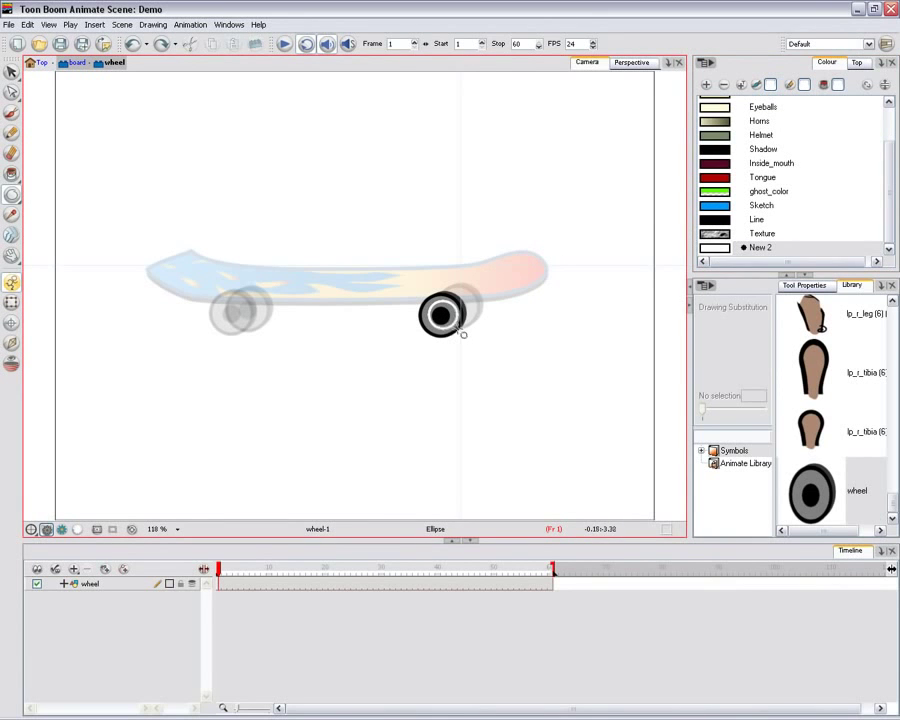
key(alt+s)
click(456, 316)
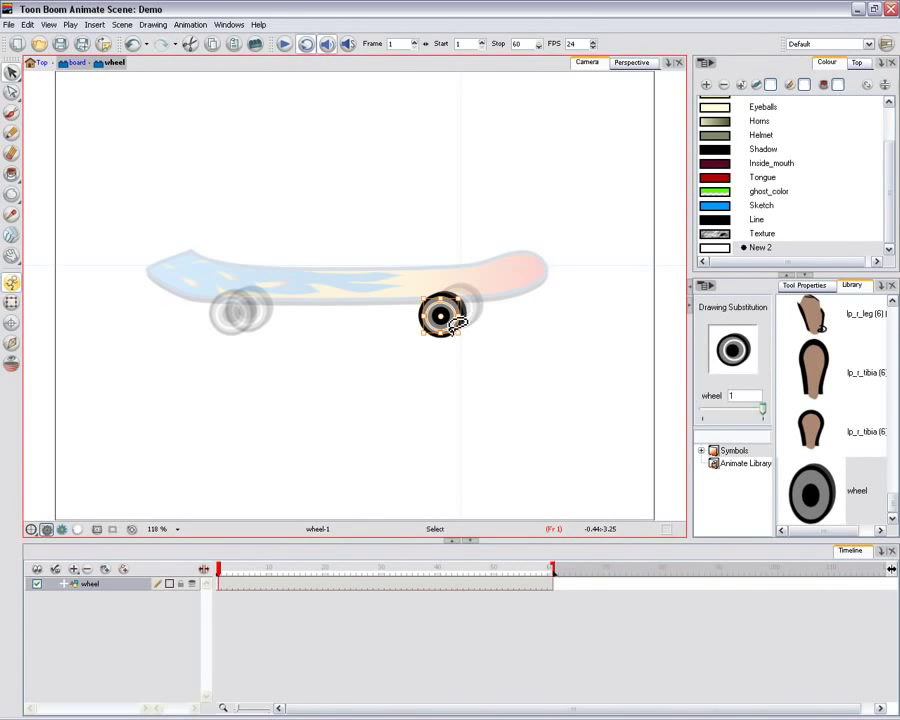
double_click(536, 356)
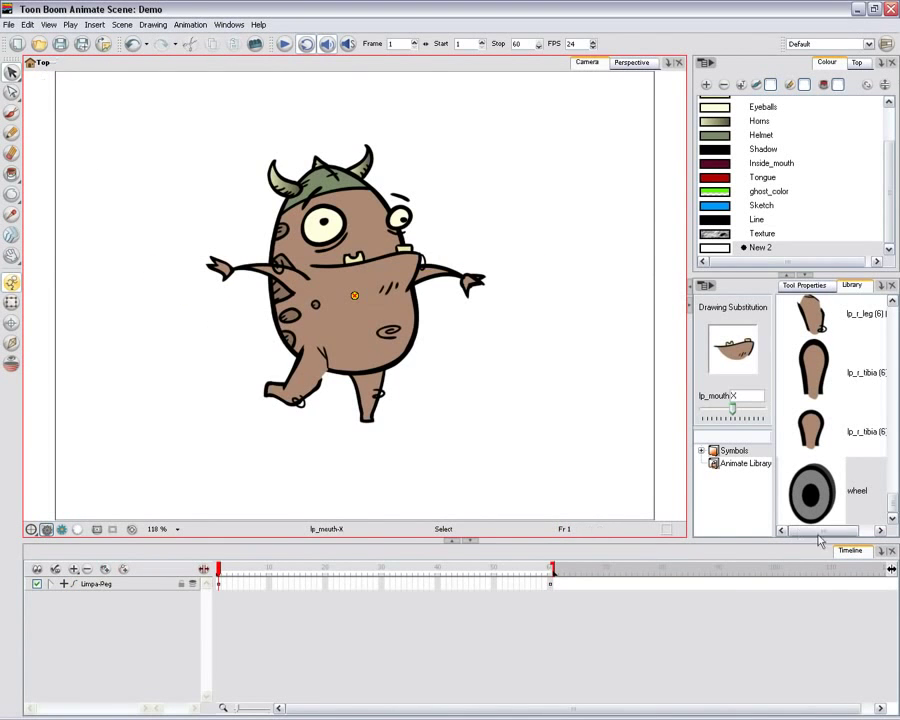
Place the board symbol from the library in the scene with the character
drag(889, 506, 879, 318)
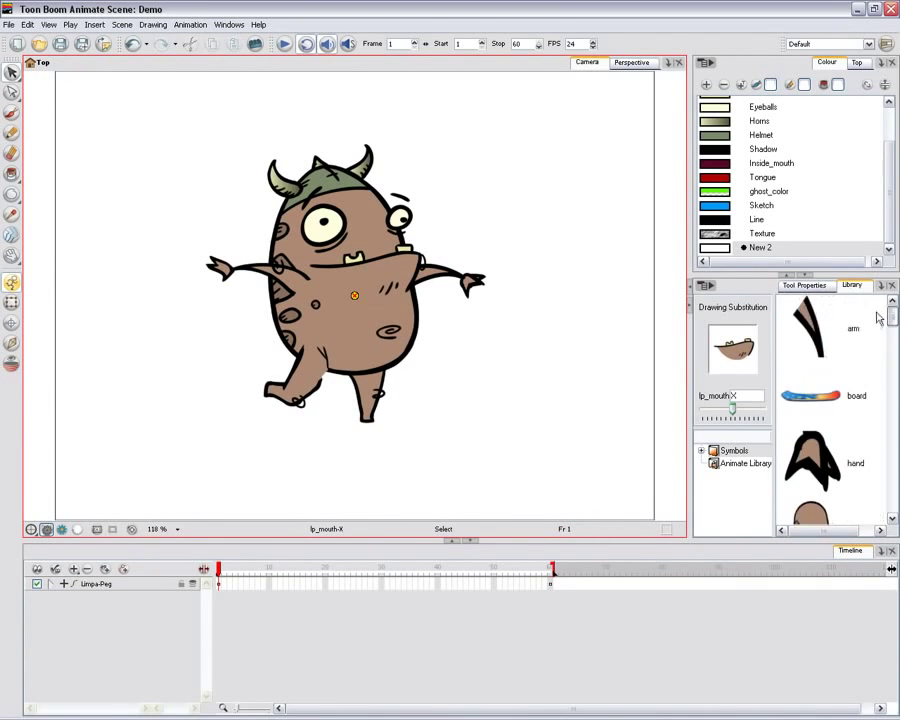
click(822, 399)
drag(337, 412, 204, 284)
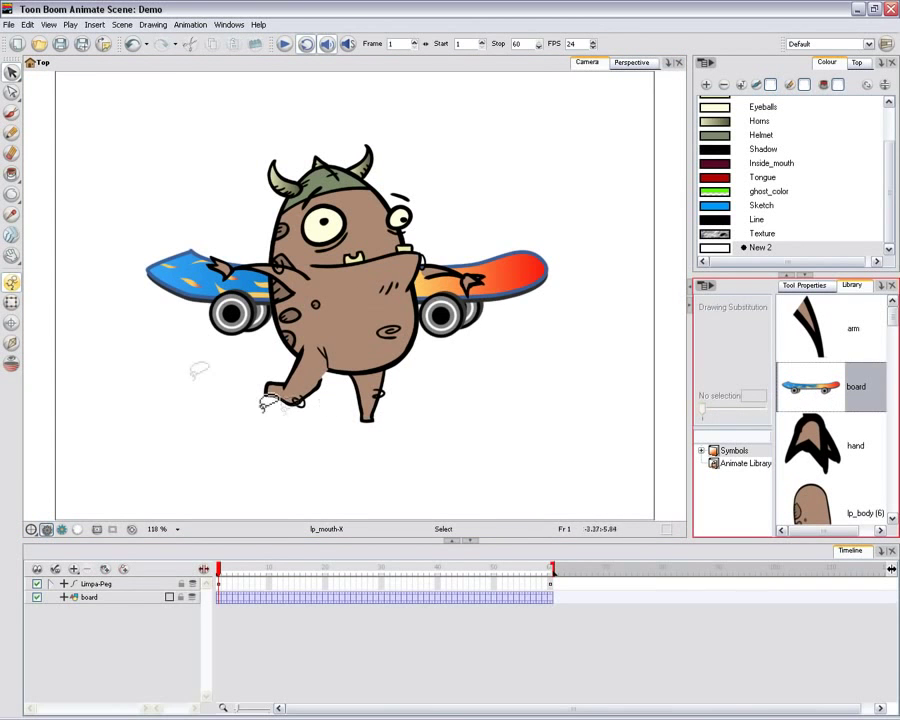
Scale the skateboard down to less than half its size, position it under the character's feet and deselect it
click(11, 302)
click(172, 264)
drag(146, 244, 263, 273)
drag(436, 296, 426, 424)
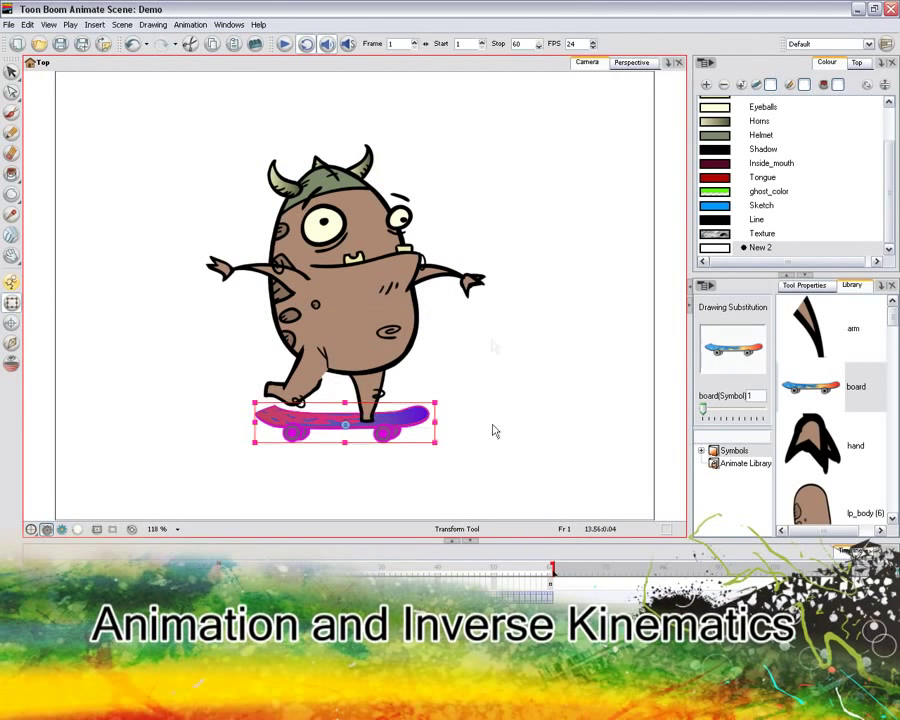
click(493, 431)
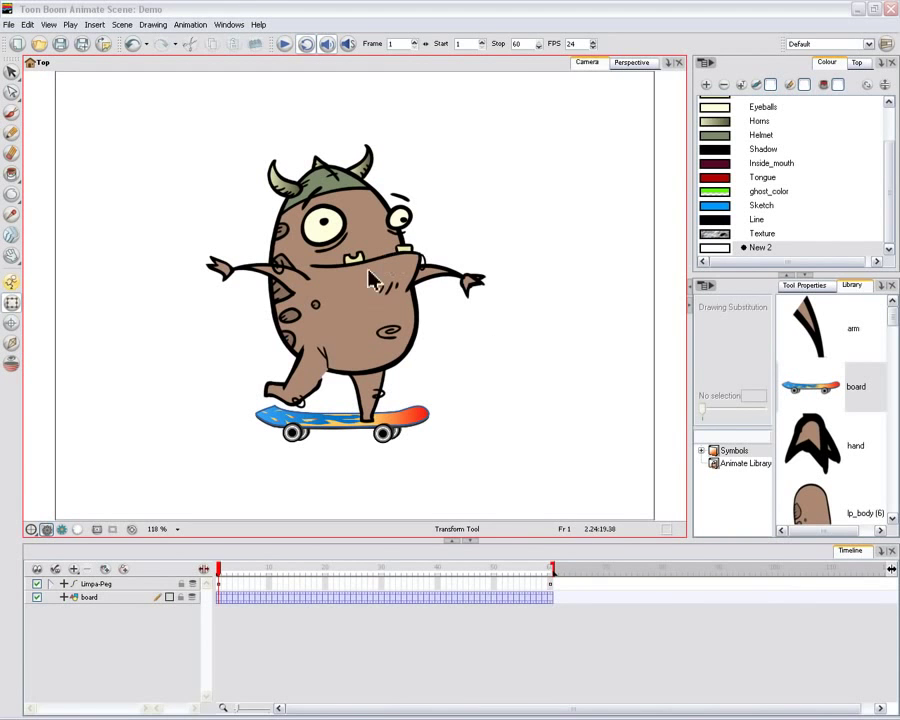
Using Inverse Kinematics, anchor the foot on the board and lower the character's body into a crouch with the back leg extended
click(12, 323)
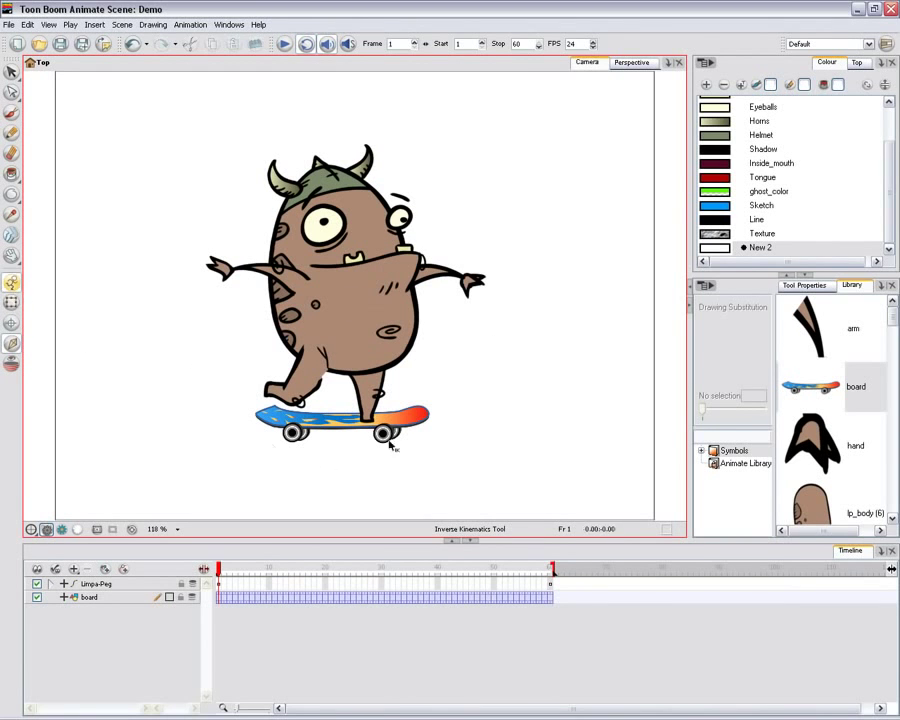
click(370, 414)
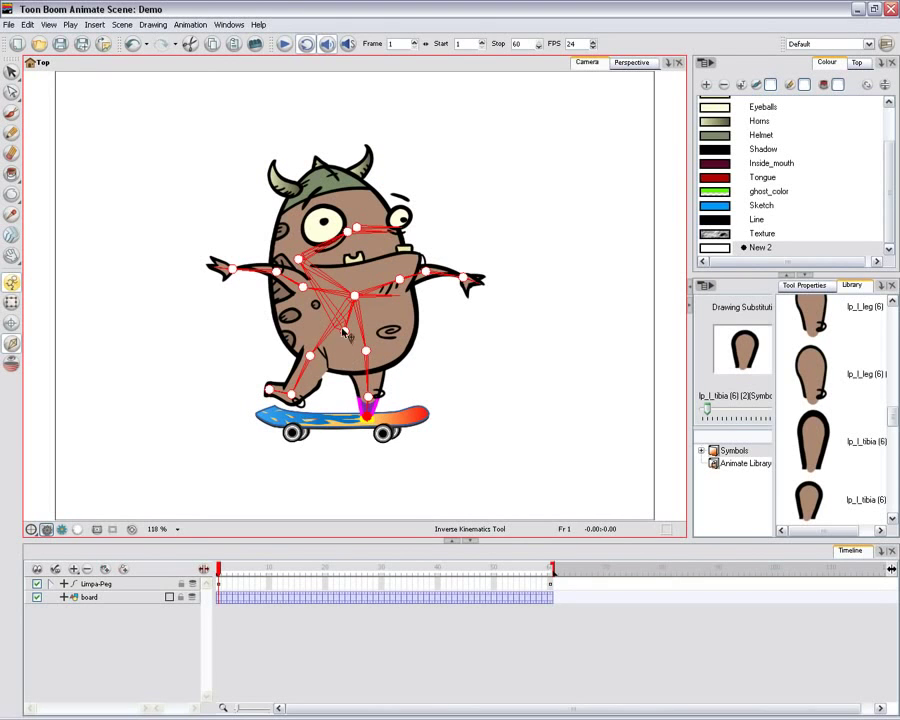
drag(345, 340, 231, 406)
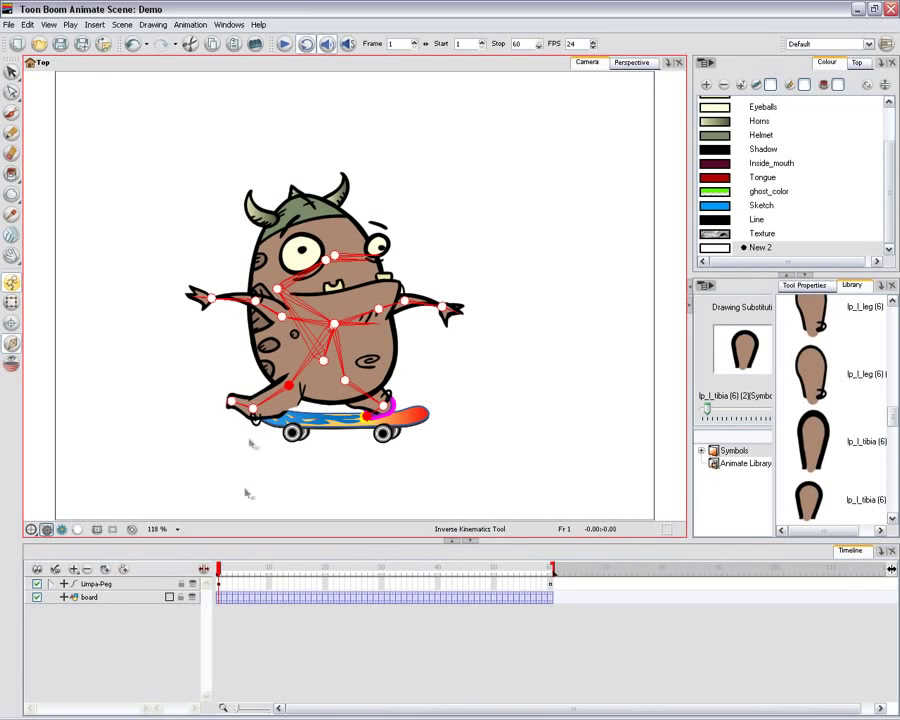
Add a character keyframe at frame 20, and pose the back leg for the pushing motion at frames 10 and 5
drag(220, 570, 327, 569)
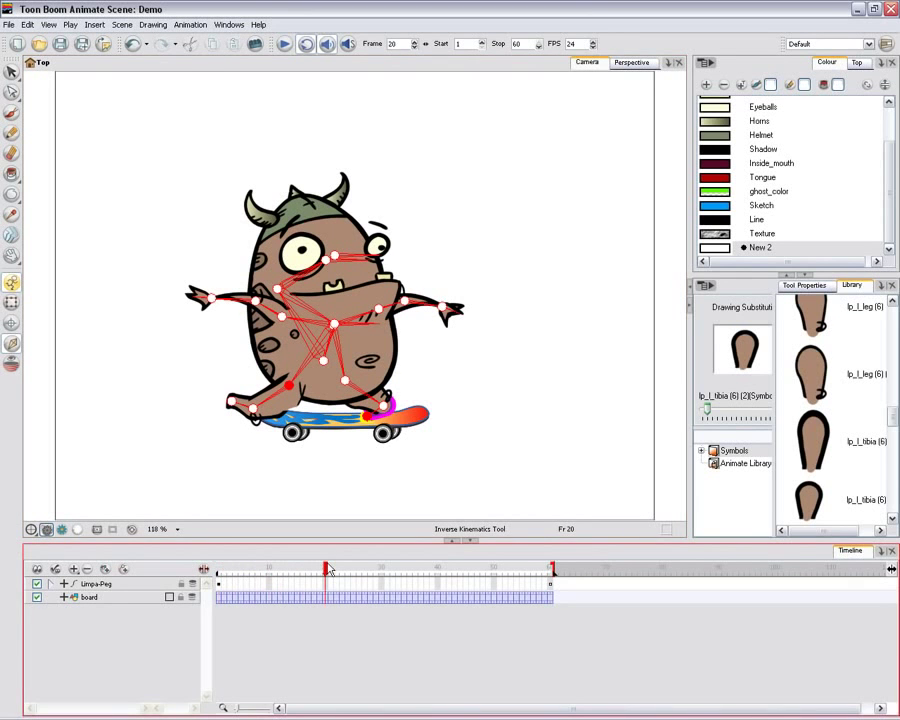
key(F6)
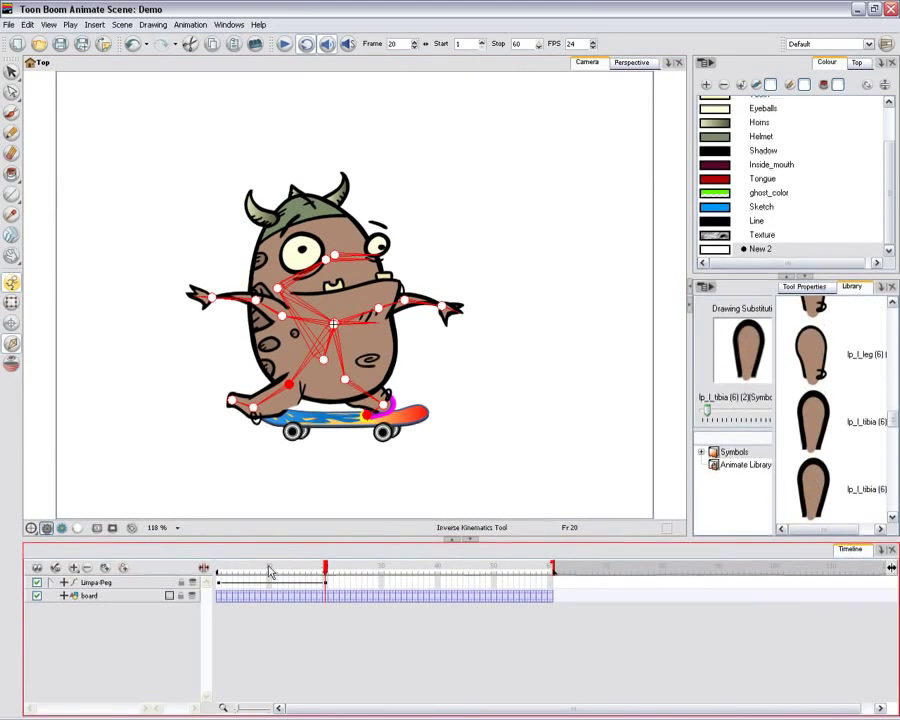
click(272, 571)
drag(232, 413, 332, 392)
drag(270, 571, 243, 573)
drag(288, 452, 268, 420)
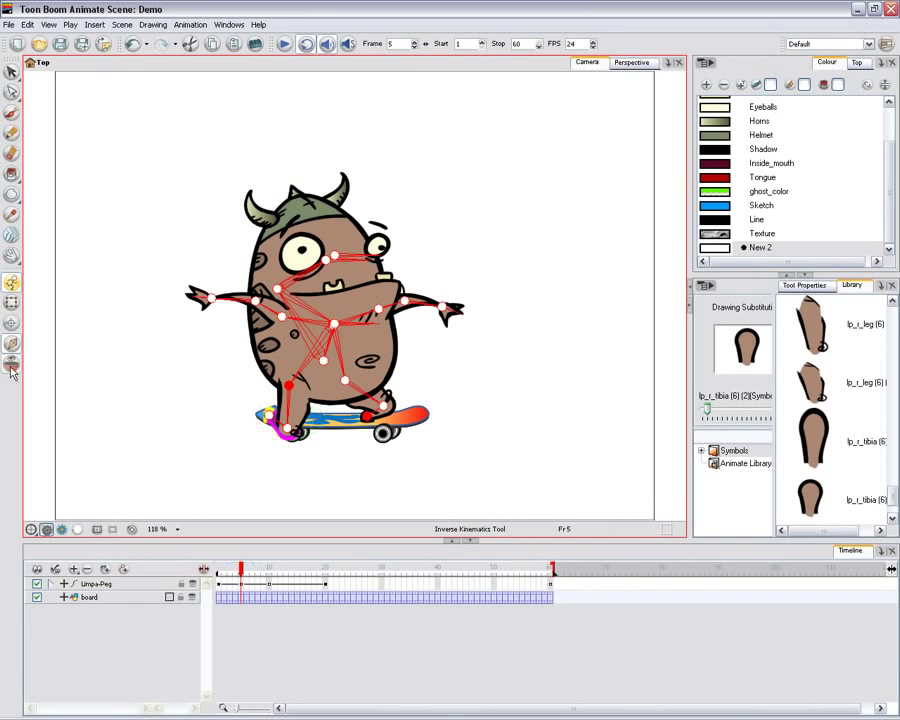
drag(240, 569, 287, 570)
Swap the character's mouth to drawing D, the open mouth, at frame 1
click(12, 302)
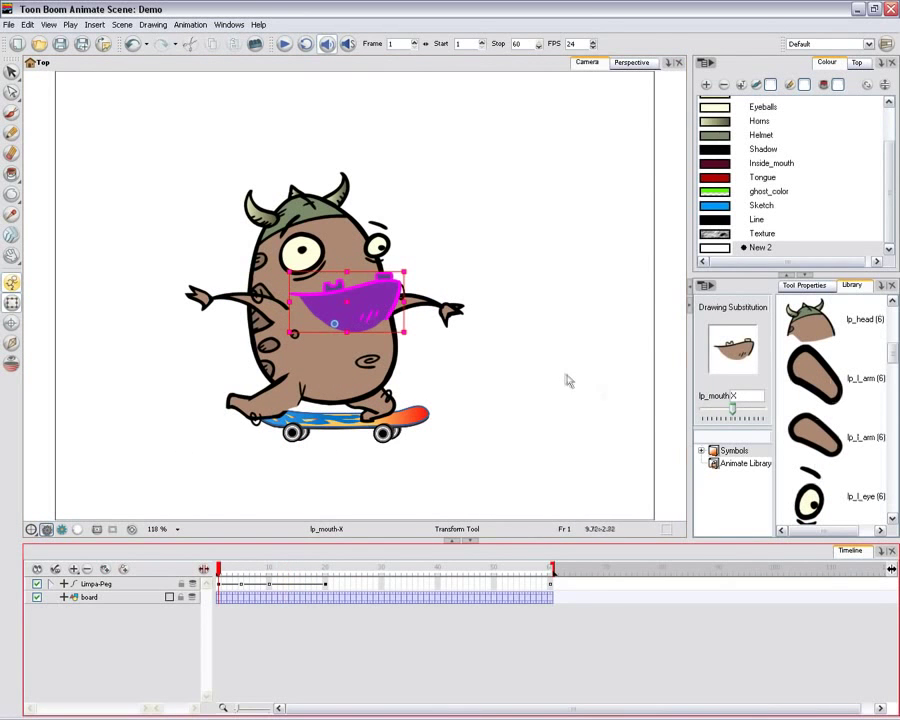
key(bracketleft)
key(bracketleft)
key(bracketleft)
key(bracketleft)
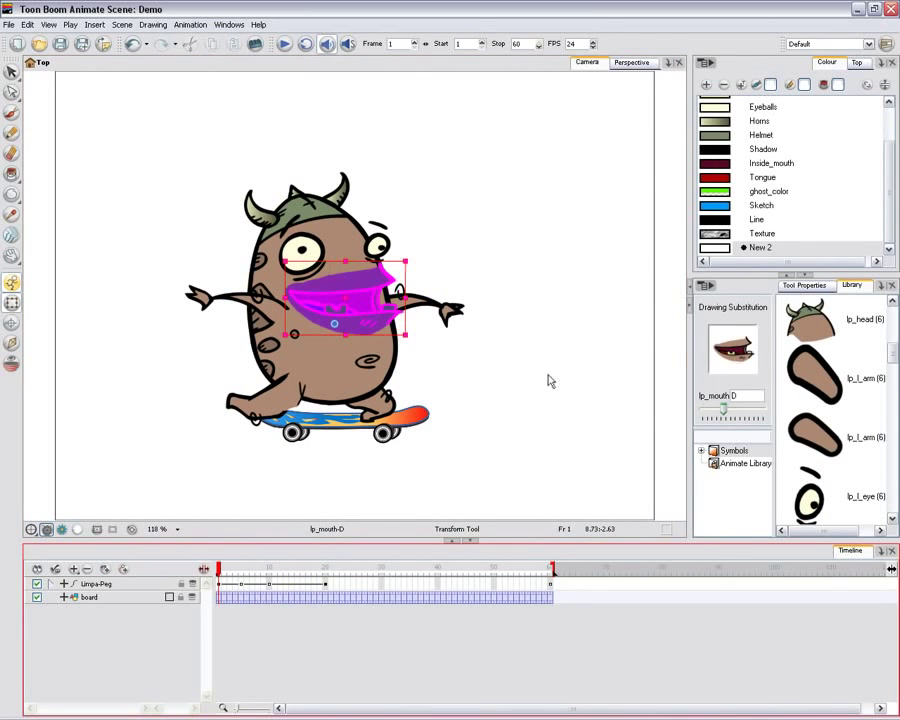
Swap both of the character's eyes to half-closed drawings at frame 3
drag(219, 574, 230, 576)
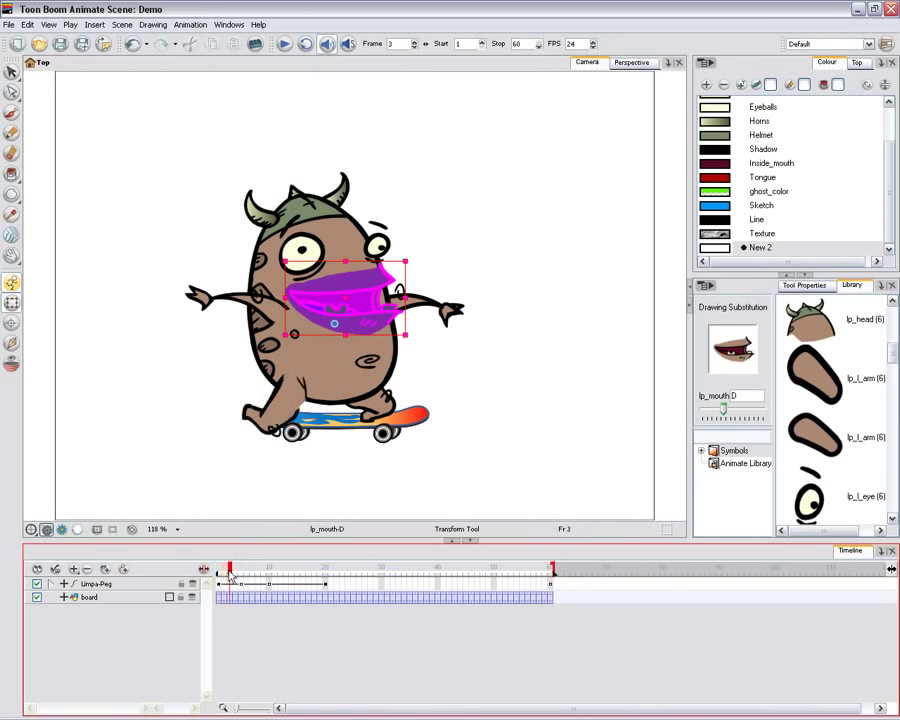
click(318, 258)
click(376, 246)
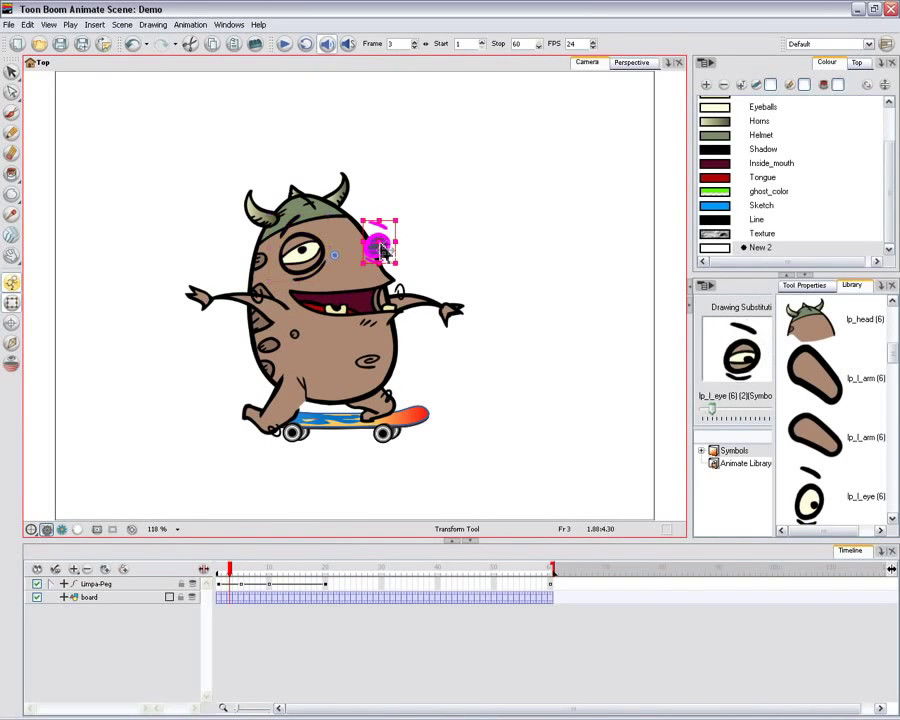
Swap both eyes back to their wide-open drawings further along the pushing cycle
drag(231, 572, 310, 568)
click(320, 256)
click(372, 244)
click(258, 572)
key(bracketleft)
click(300, 258)
key(bracketleft)
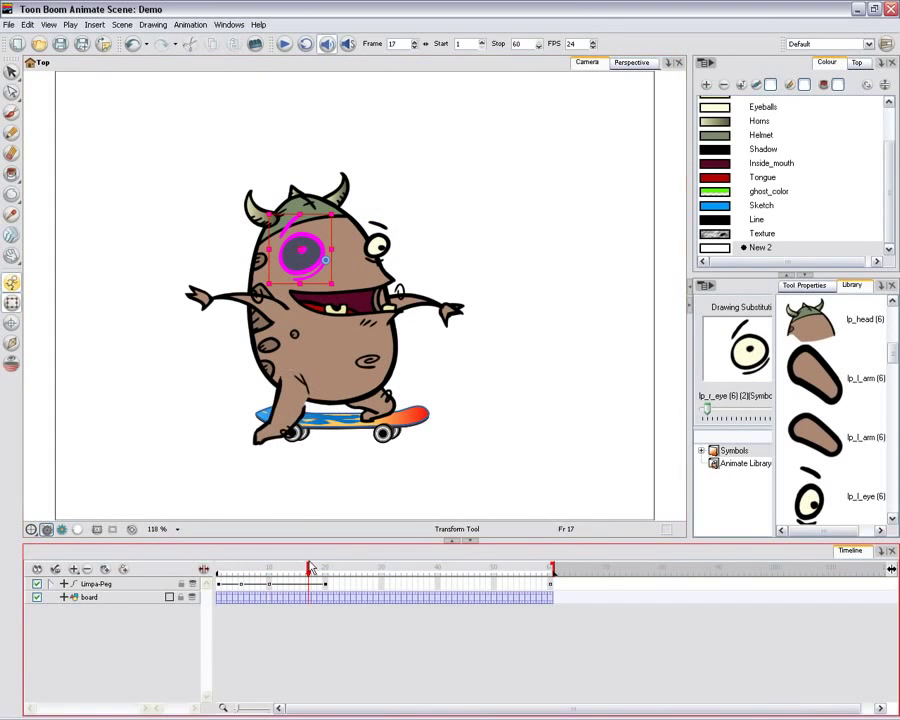
Select the Limpa-Peg keyframes from frame 1 to 20 and open the Paste Cycle settings for them
click(218, 584)
shift+click(324, 585)
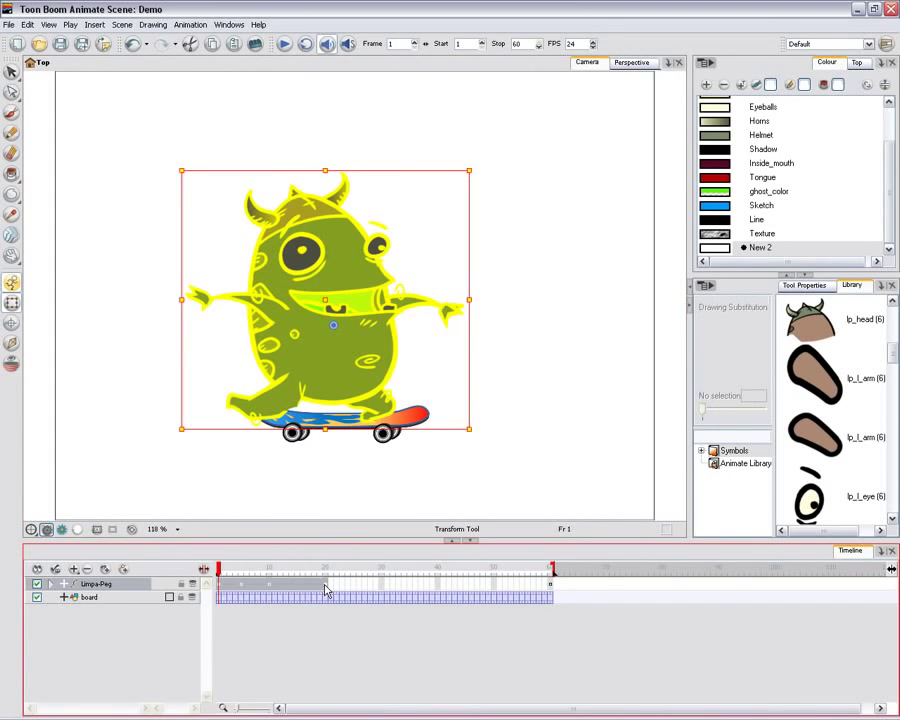
key(ctrl+/)
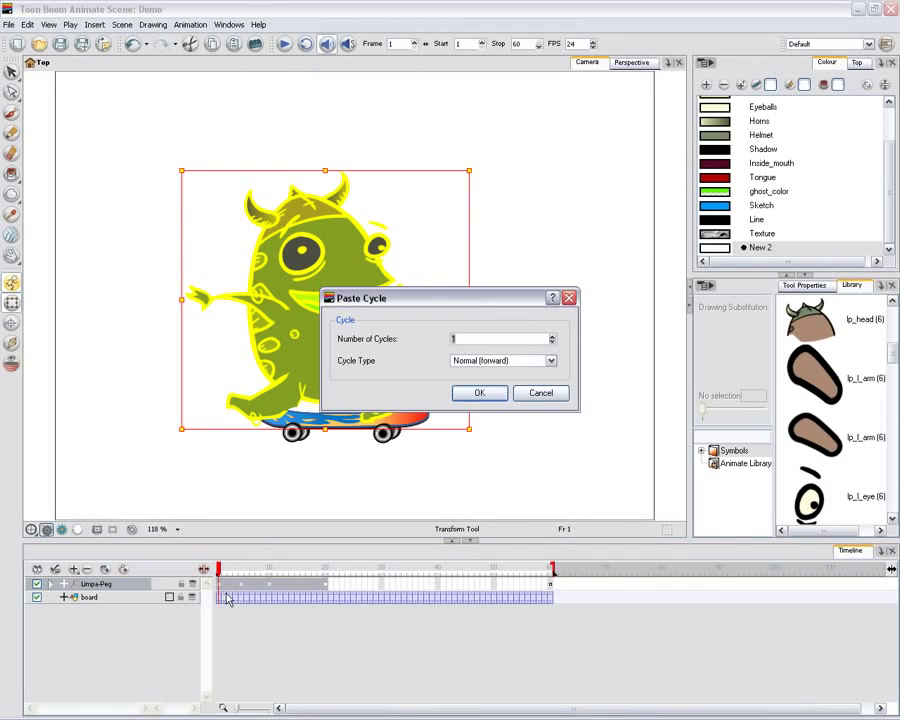